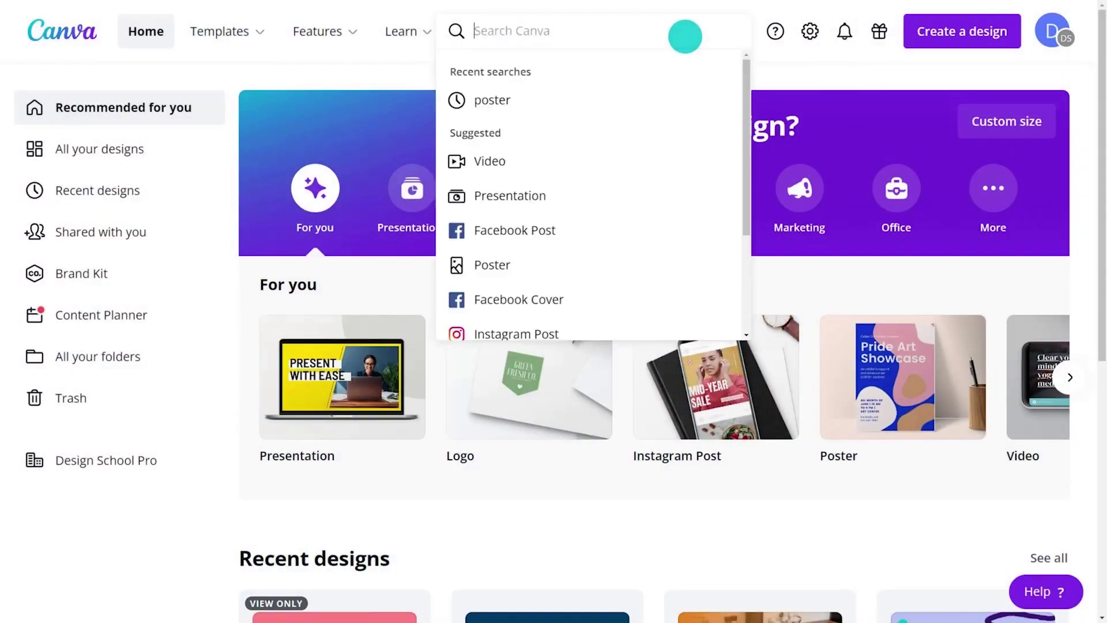
# Find poster templates filtered to Event, Circle and yellow, and open La Musique Festivale
pyautogui.write('poster')
pyautogui.click(503, 134)
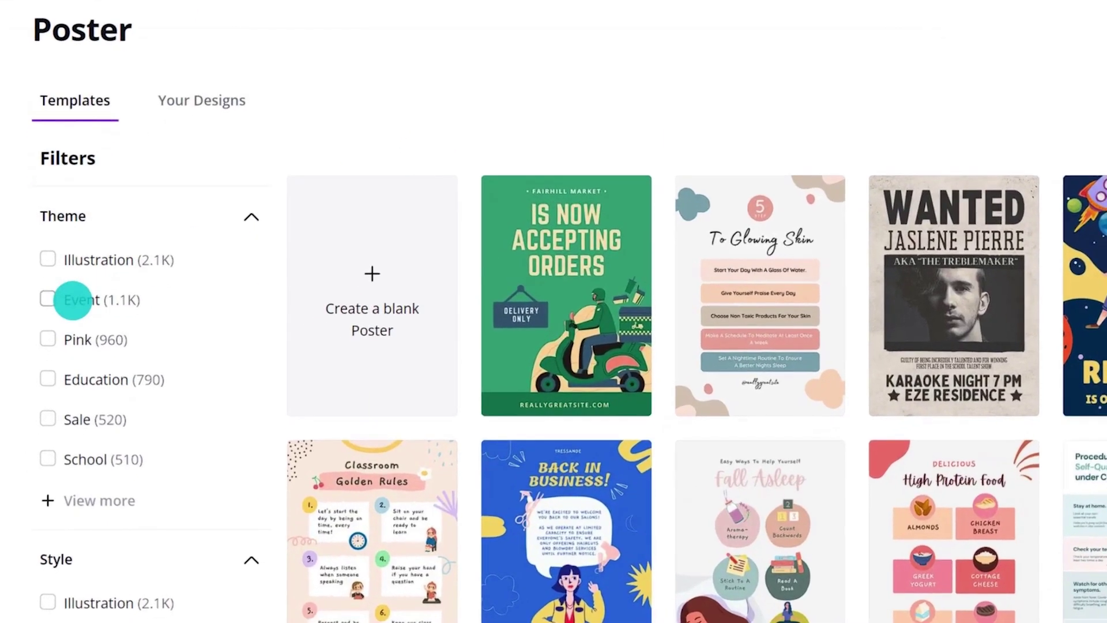
pyautogui.click(57, 334)
pyautogui.scroll(-6, 200, 262)
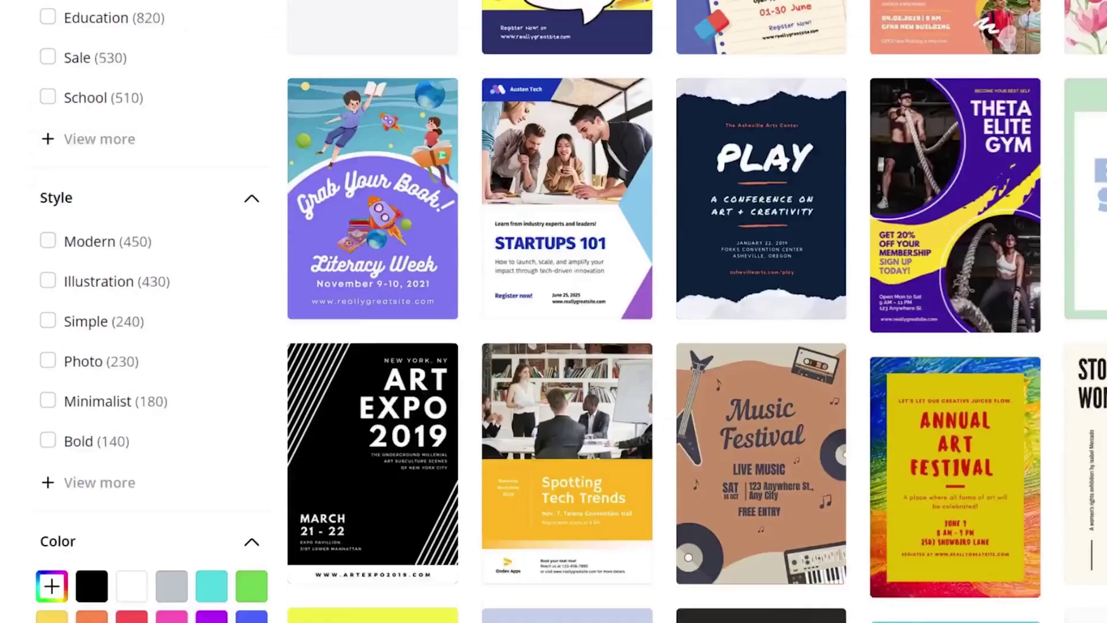
pyautogui.scroll(-6, 351, 276)
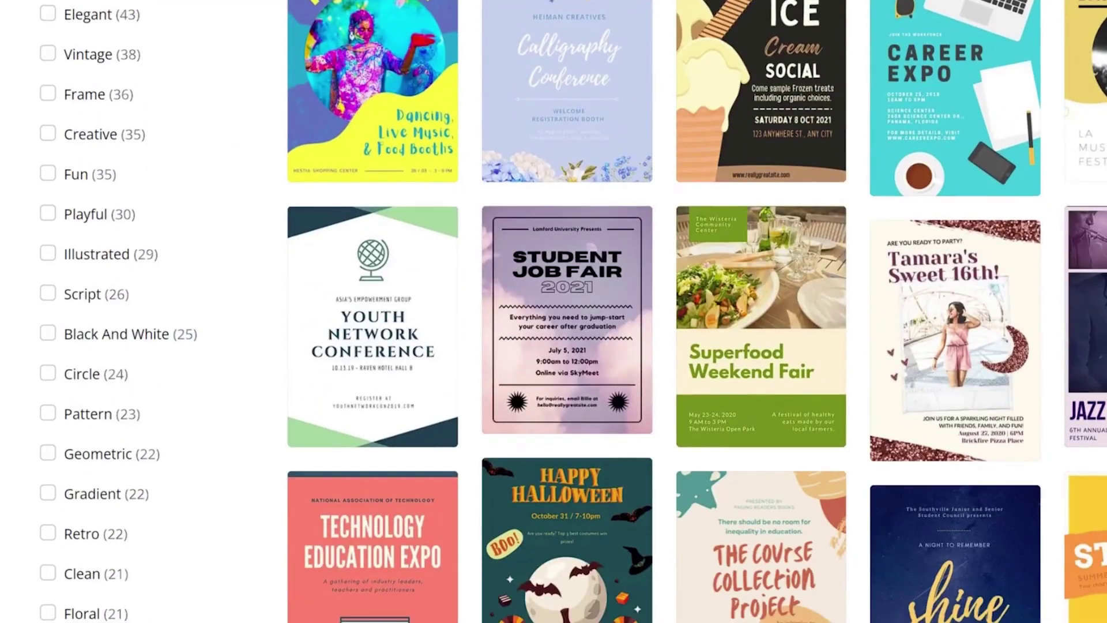
pyautogui.click(75, 374)
pyautogui.scroll(-8, 88, 438)
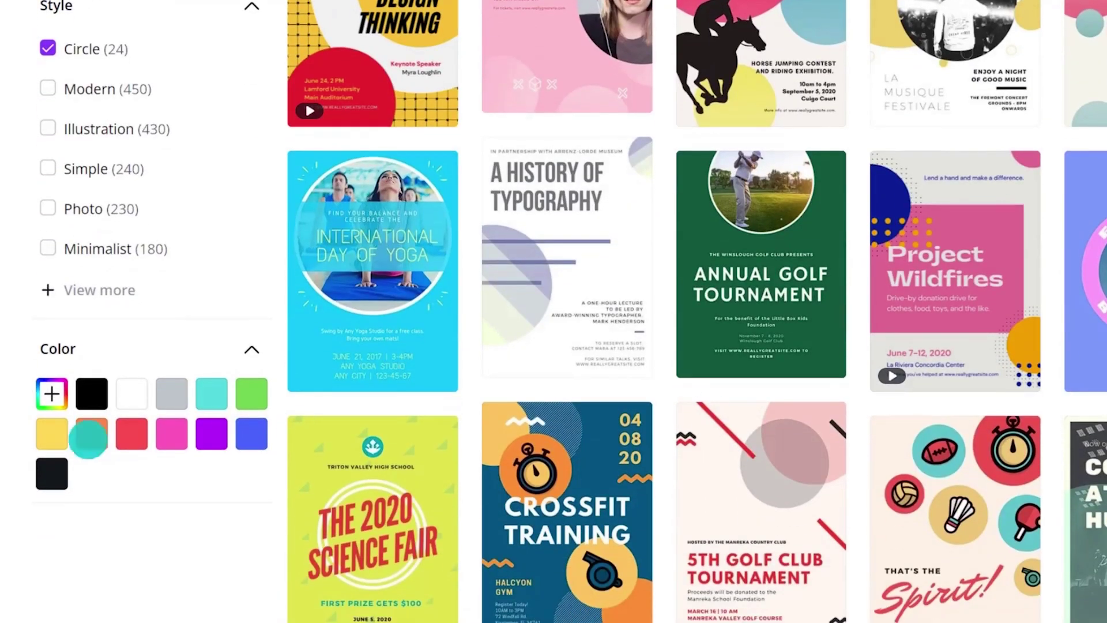
pyautogui.click(53, 436)
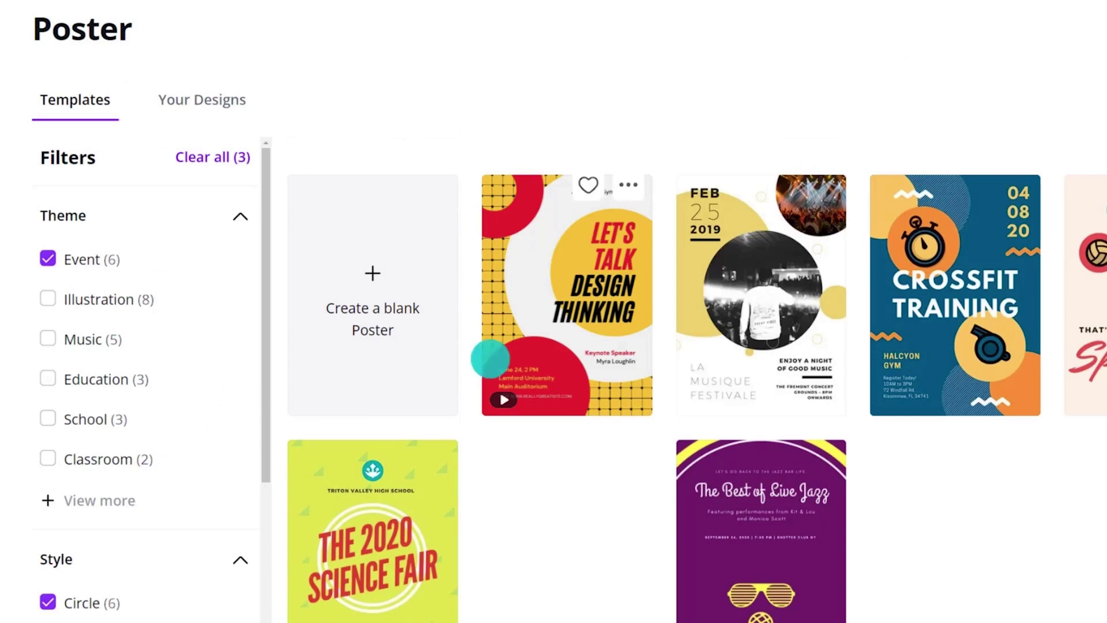
pyautogui.click(750, 310)
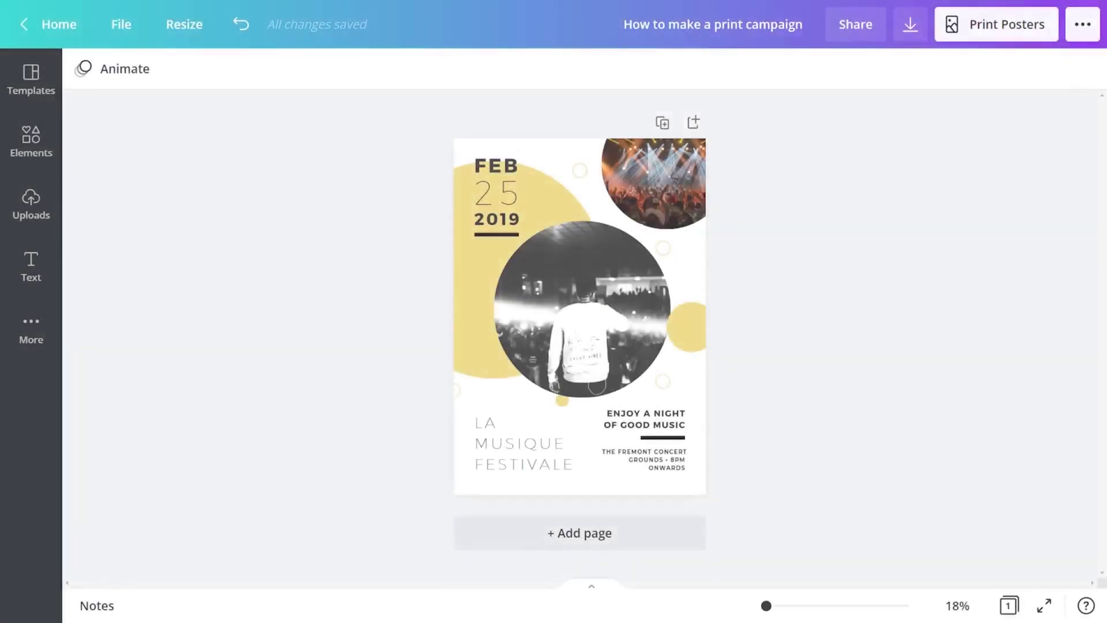
# Replace the three date lines with MAY, 20 and 2022
pyautogui.doubleClick(493, 165)
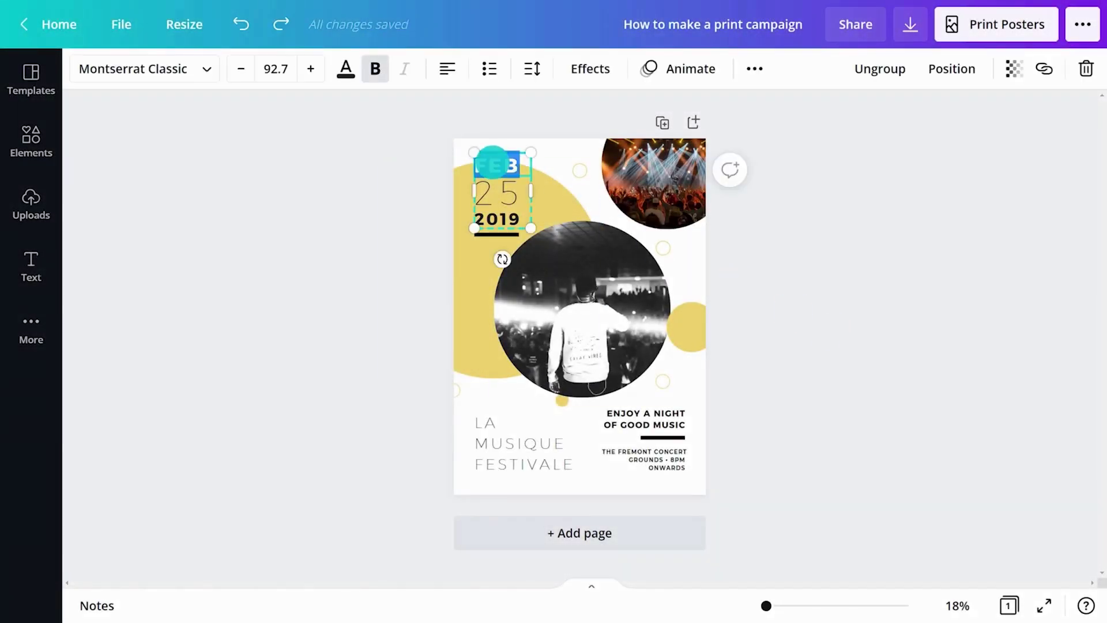
pyautogui.write('MAY')
pyautogui.doubleClick(489, 194)
pyautogui.write('20')
pyautogui.doubleClick(497, 219)
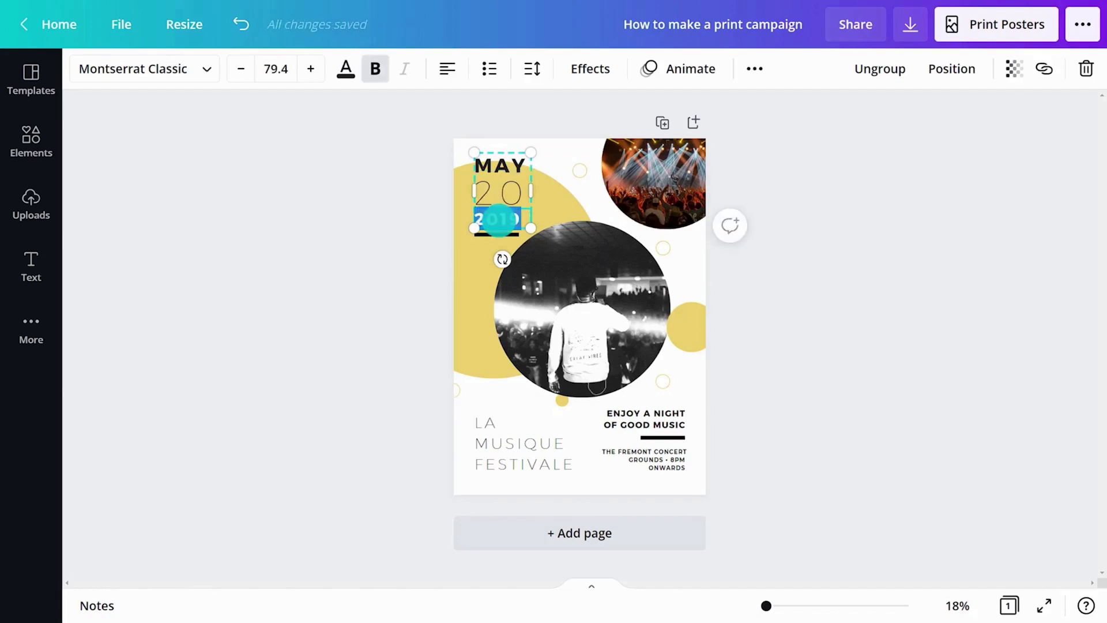
pyautogui.write('2022')
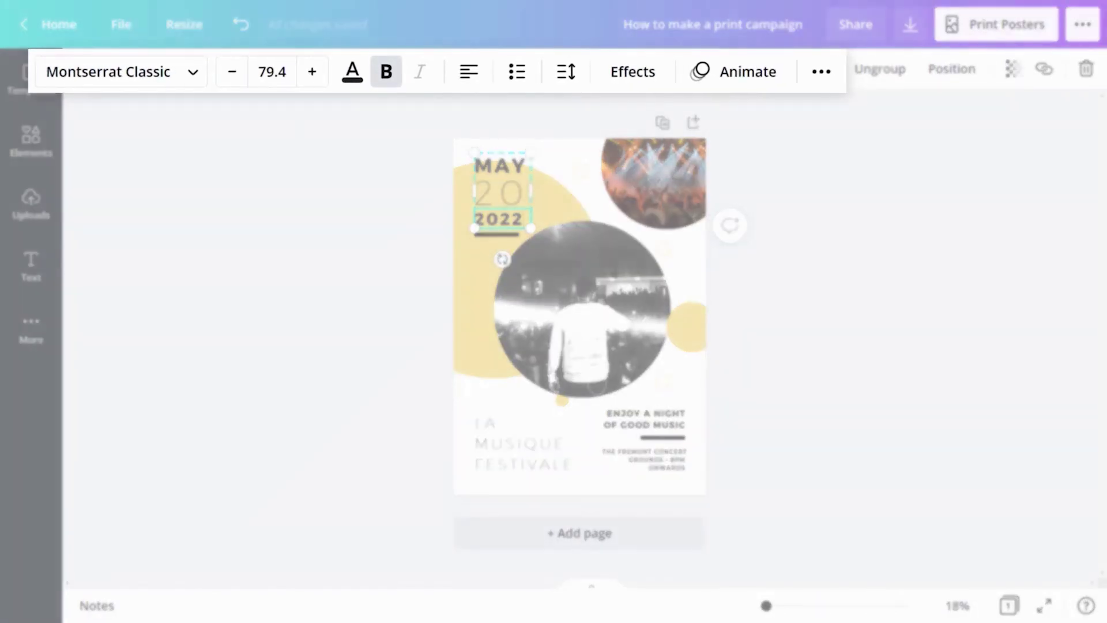
# Set MAY in Spray Letters, centred, with adjusted spacing
pyautogui.click(144, 69)
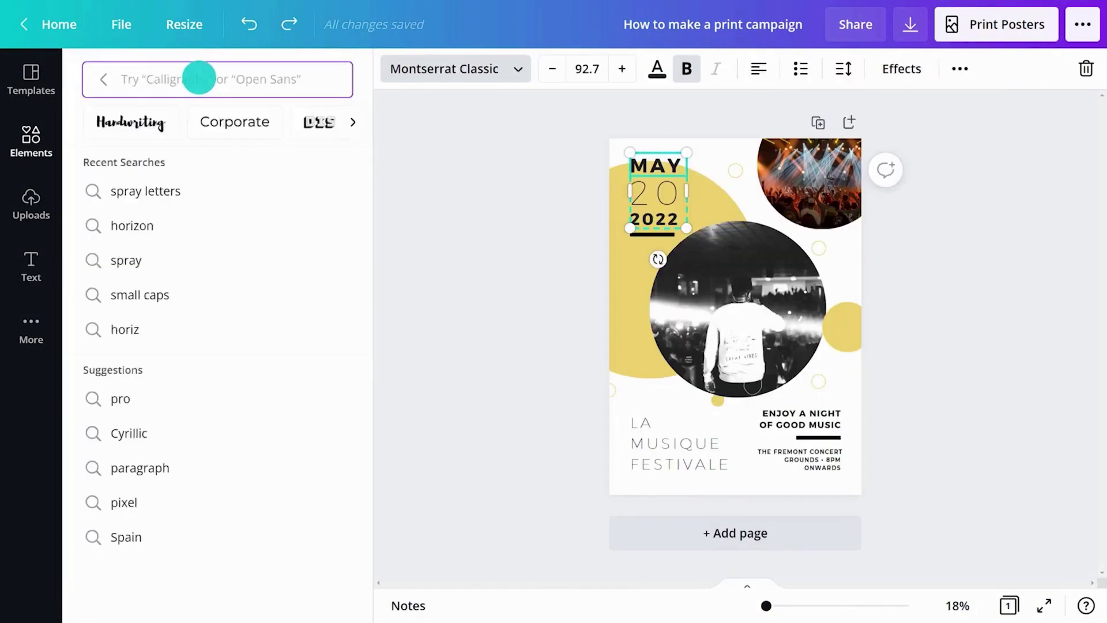
pyautogui.write('spray letters')
pyautogui.click(247, 147)
pyautogui.click(586, 70)
pyautogui.click(758, 68)
pyautogui.click(842, 69)
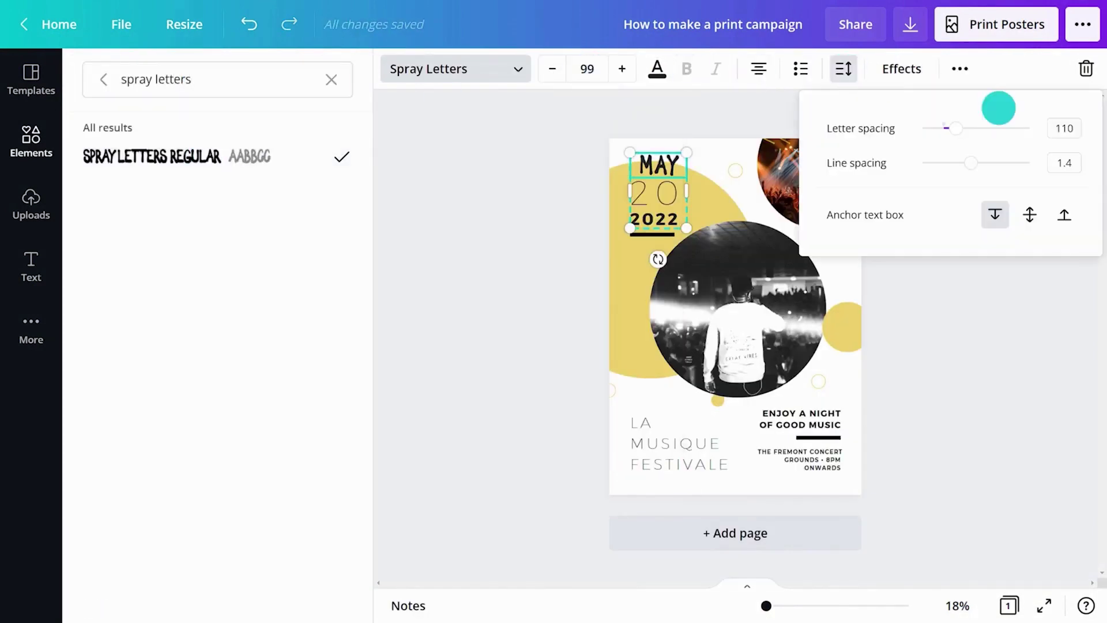
# Set 20 in Horizon at size 118, centred, with adjusted letter spacing
pyautogui.click(658, 193)
pyautogui.click(331, 79)
pyautogui.write('horizon')
pyautogui.click(129, 156)
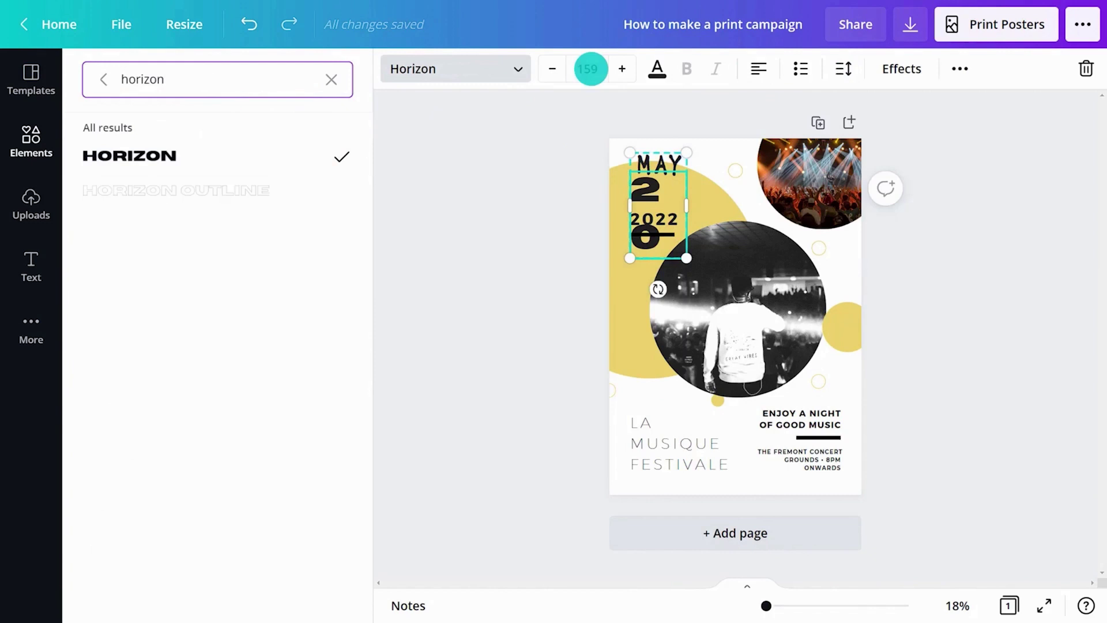
pyautogui.click(590, 69)
pyautogui.click(758, 69)
pyautogui.click(843, 69)
pyautogui.click(1060, 128)
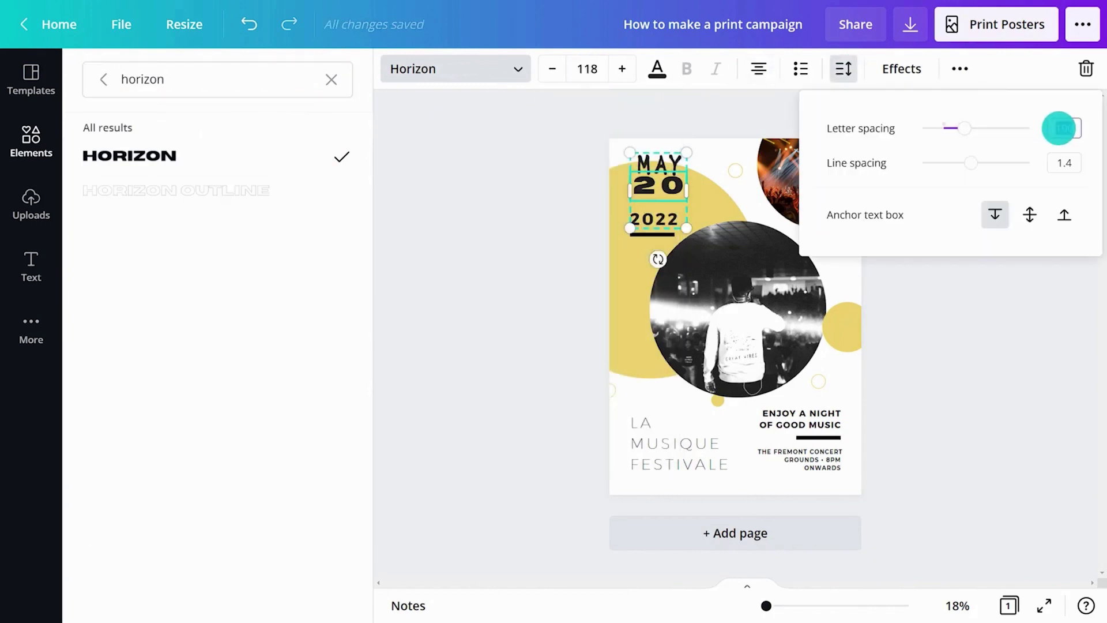
# Set 2022 in Spray Letters at size 76
pyautogui.click(651, 218)
pyautogui.click(331, 79)
pyautogui.click(156, 220)
pyautogui.click(151, 155)
pyautogui.click(587, 69)
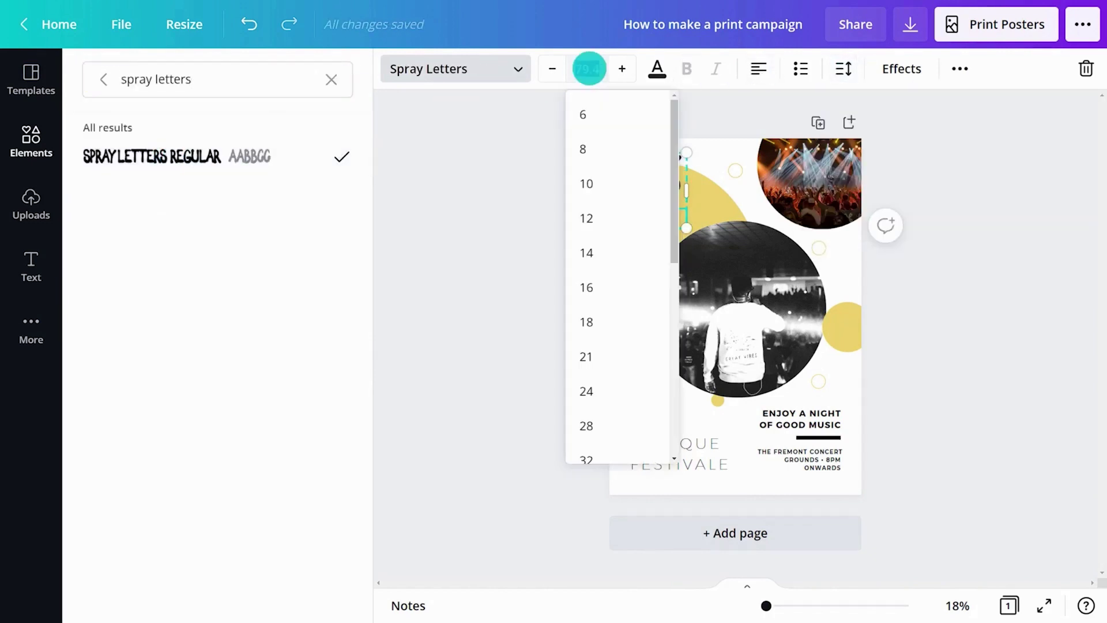
pyautogui.write('76')
pyautogui.press('Return')
pyautogui.click(949, 165)
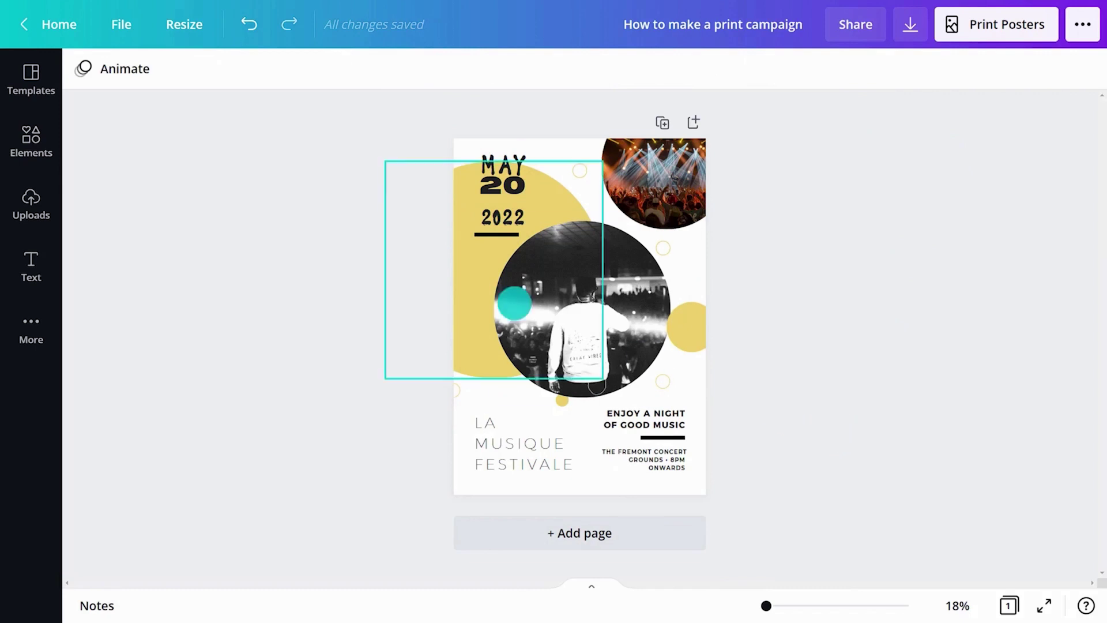
# Move the yellow circle lower left behind the title, shrink it, and recolour it #62F4FA
pyautogui.moveTo(494, 270); pyautogui.dragTo(519, 448)
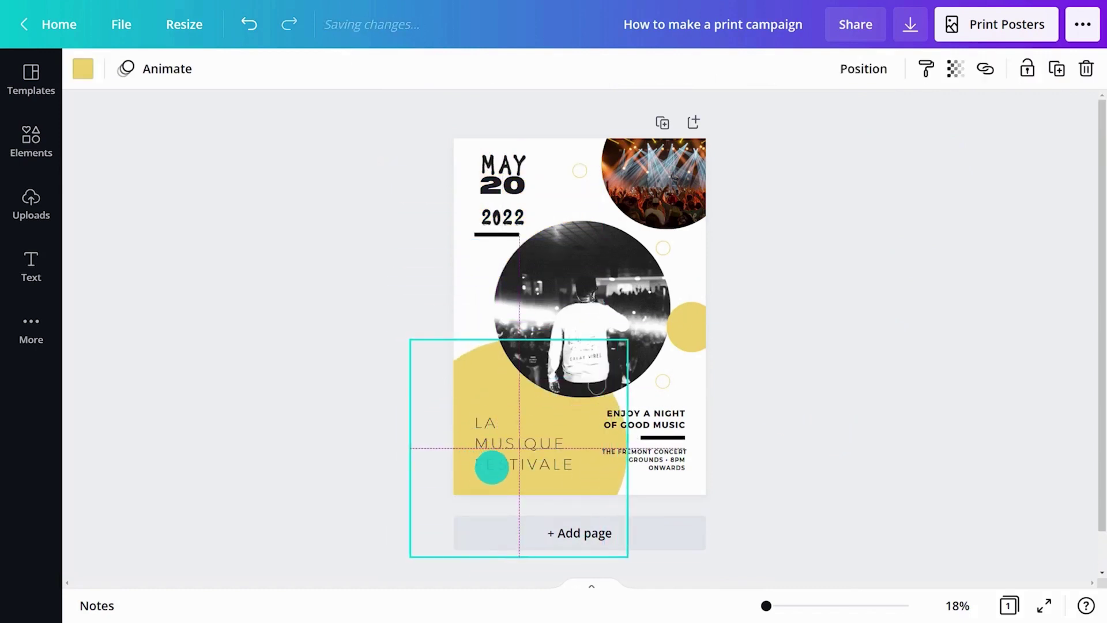
pyautogui.moveTo(628, 568); pyautogui.dragTo(608, 548)
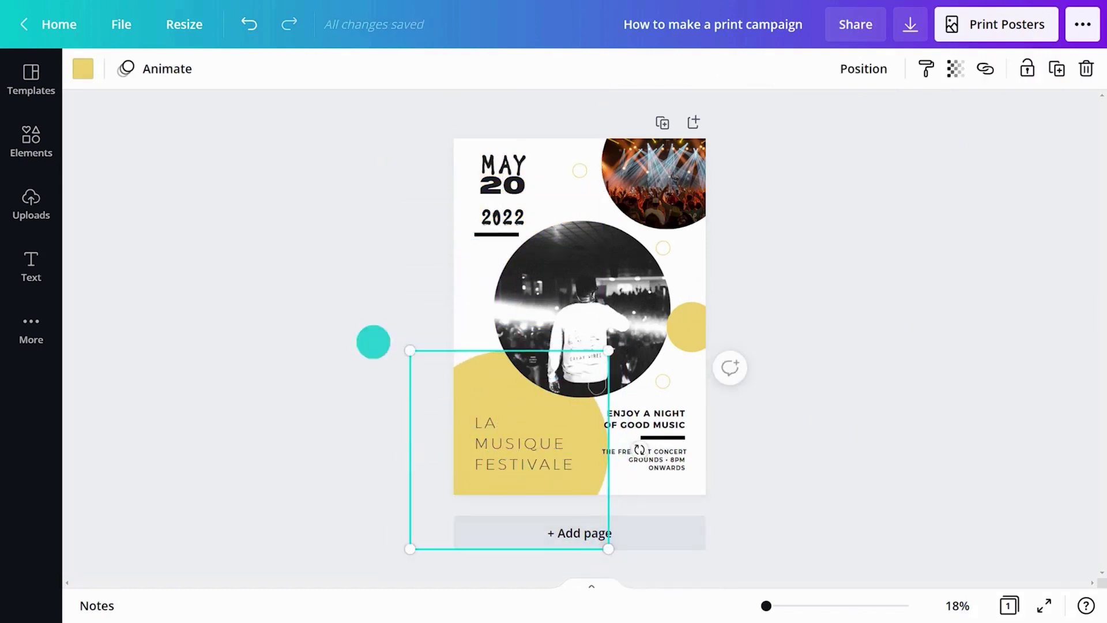
pyautogui.click(83, 78)
pyautogui.click(99, 158)
pyautogui.click(213, 336)
pyautogui.write('#62F4FA')
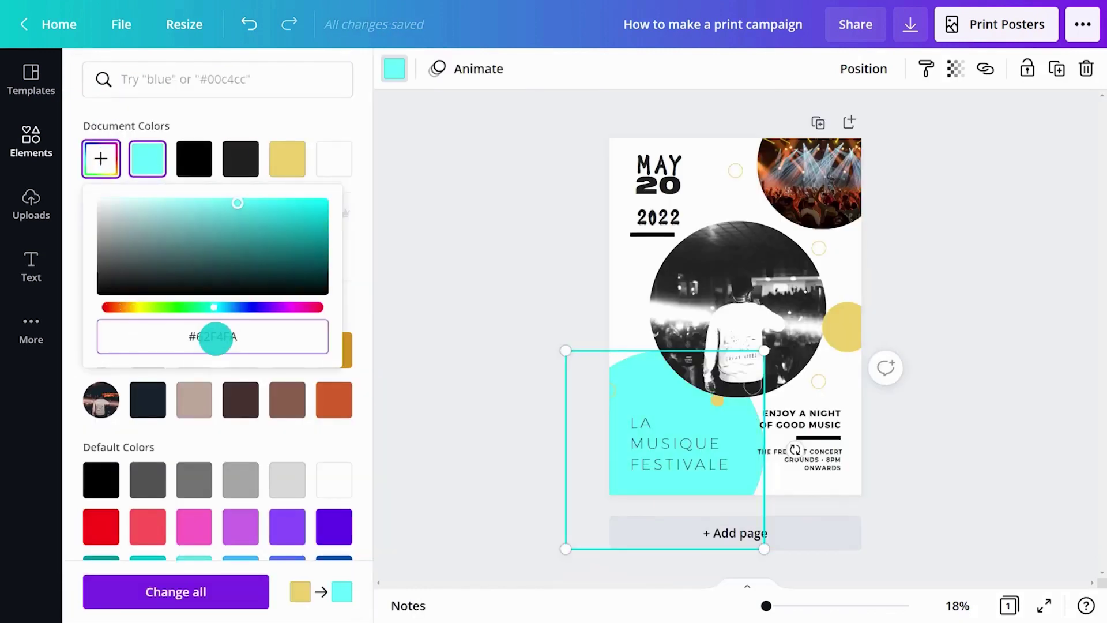
pyautogui.press('Return')
pyautogui.click(438, 378)
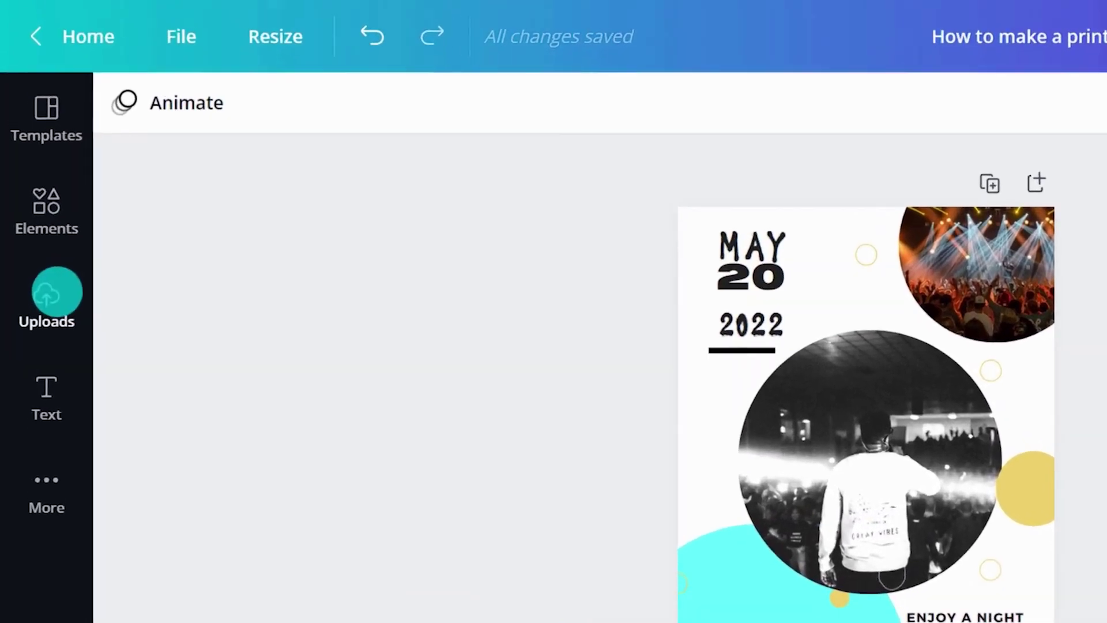
pyautogui.click(31, 204)
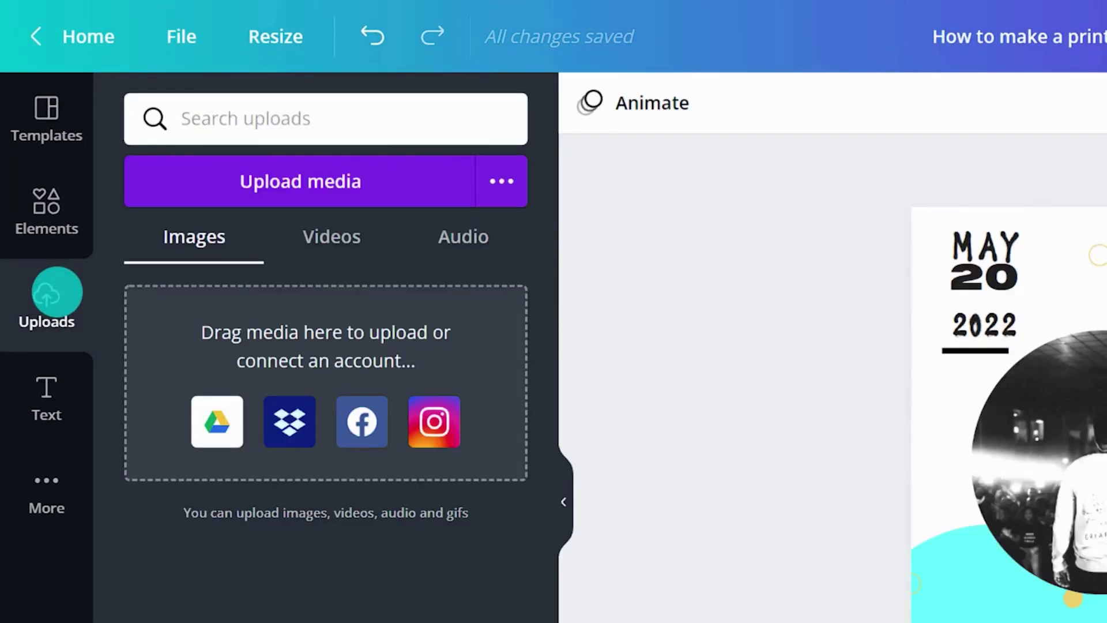
# Place a 'concert confetti' photo into the poster's central circle frame
pyautogui.click(50, 210)
pyautogui.click(203, 178)
pyautogui.click(242, 118)
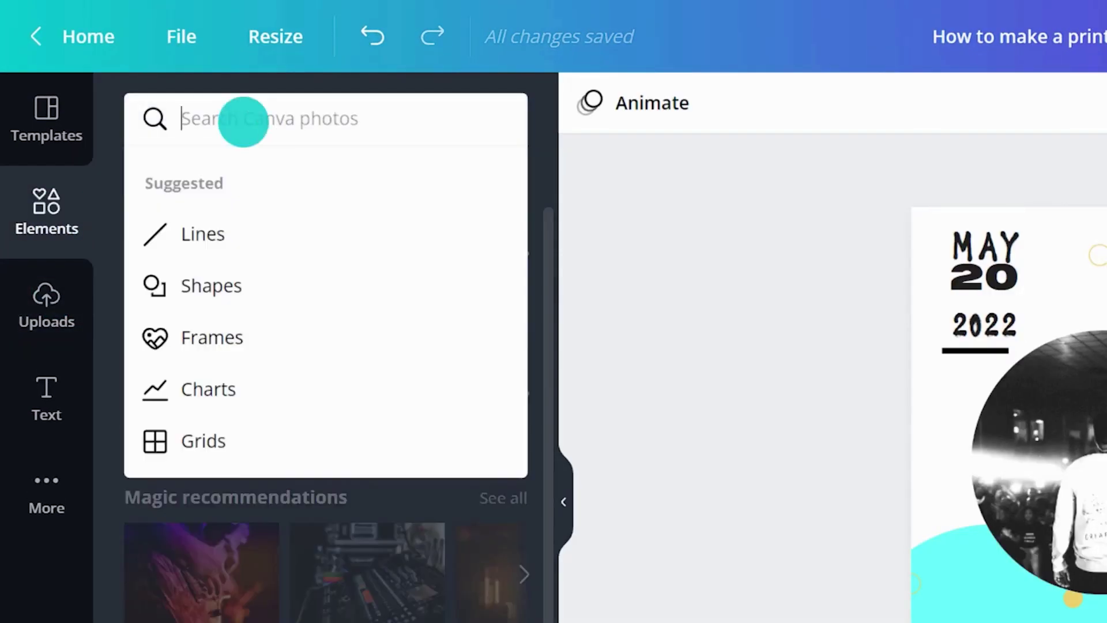
pyautogui.write('concert confetti')
pyautogui.press('Return')
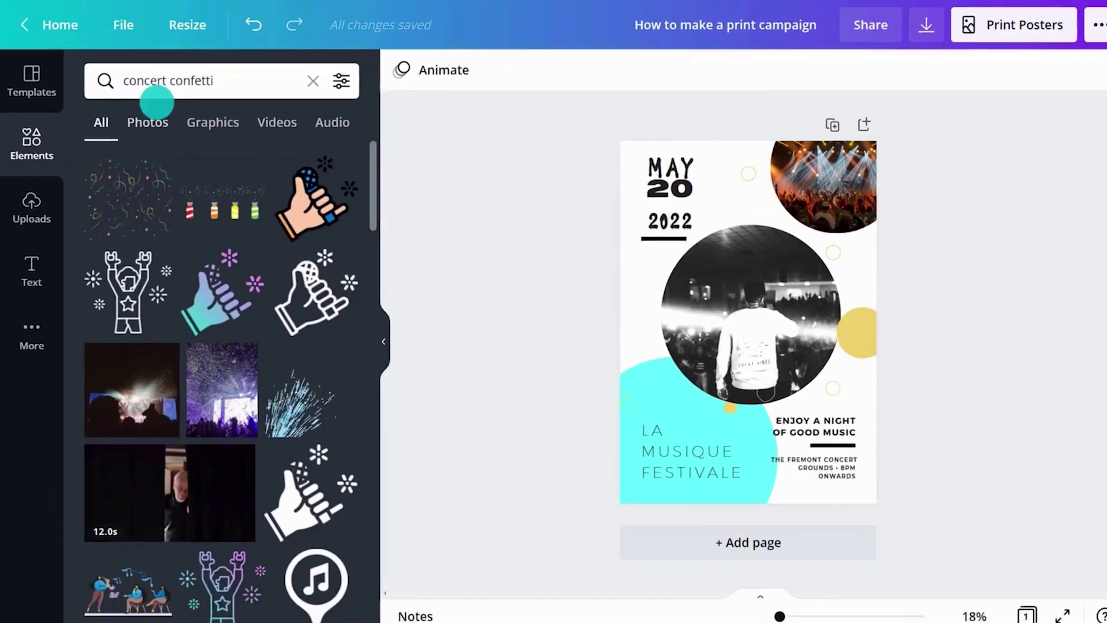
pyautogui.click(218, 180)
pyautogui.moveTo(366, 190); pyautogui.dragTo(400, 501)
pyautogui.moveTo(160, 396); pyautogui.dragTo(738, 323)
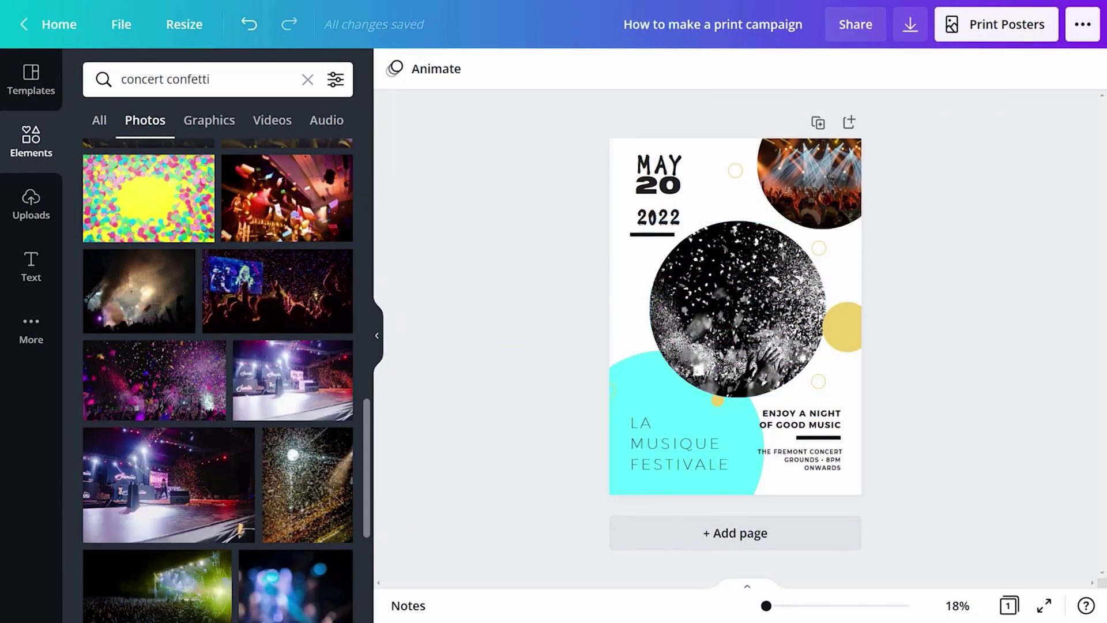
pyautogui.click(376, 335)
# Nudge the underline under 2022 and retype the bottom title's first word as MAY in Spray Letters
pyautogui.click(502, 184)
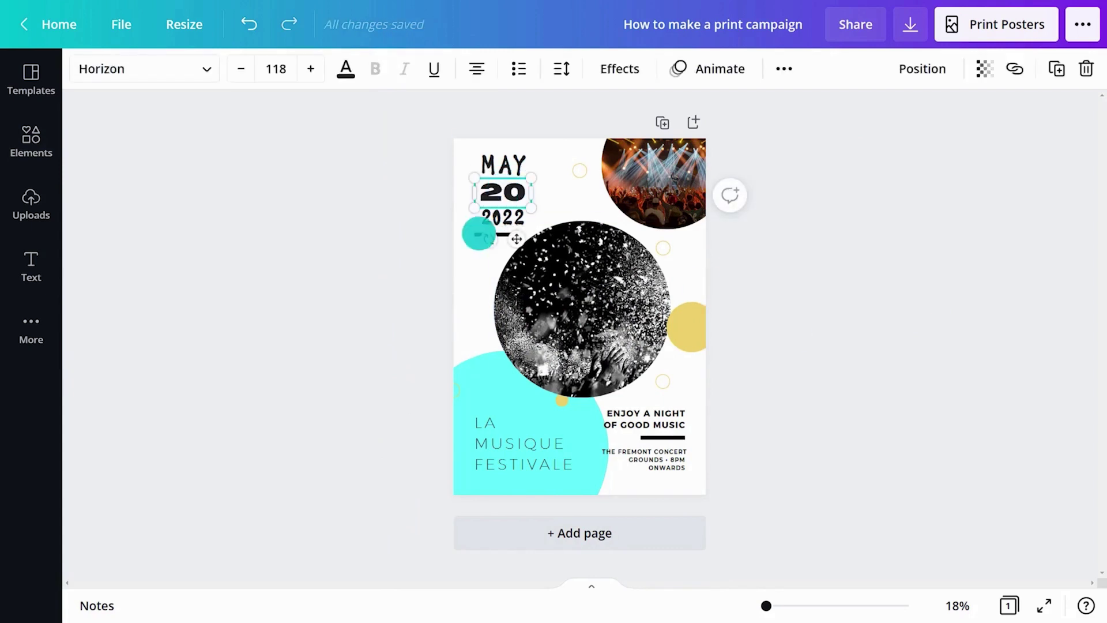
pyautogui.moveTo(477, 232); pyautogui.dragTo(502, 240)
pyautogui.doubleClick(494, 455)
pyautogui.write('MAY')
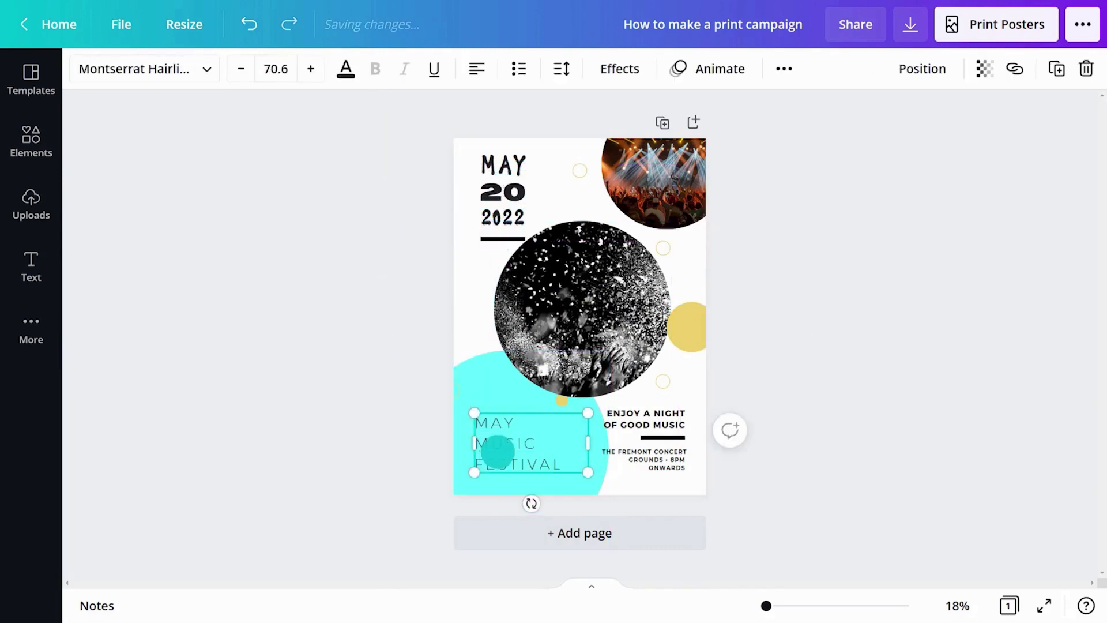
pyautogui.click(144, 69)
pyautogui.click(144, 226)
pyautogui.click(154, 158)
pyautogui.moveTo(631, 441); pyautogui.dragTo(715, 468)
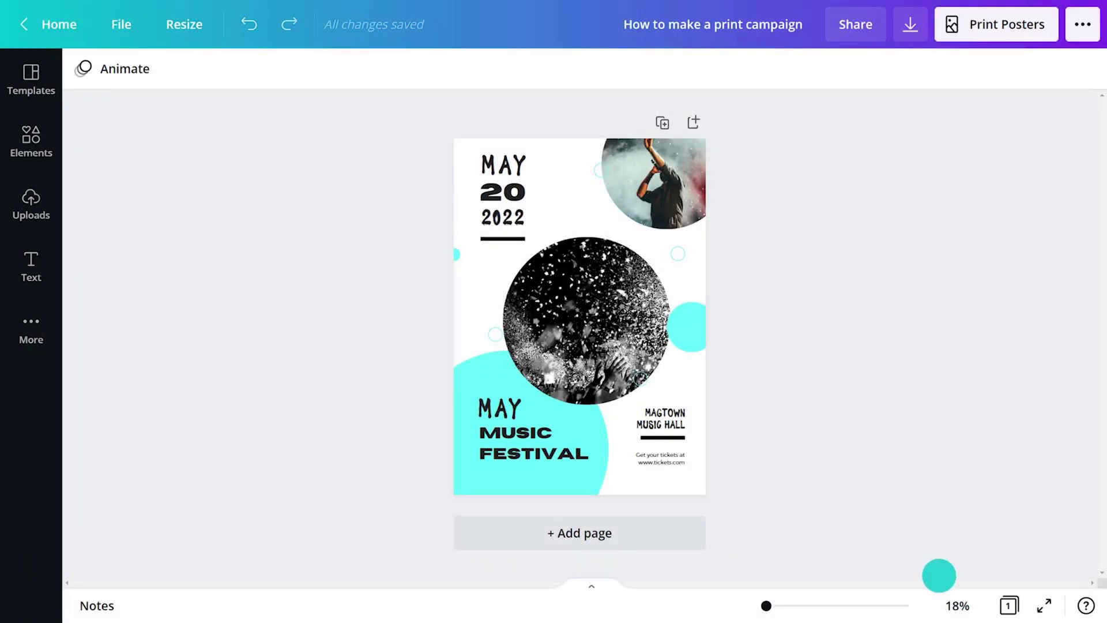
pyautogui.click(953, 605)
pyautogui.click(945, 400)
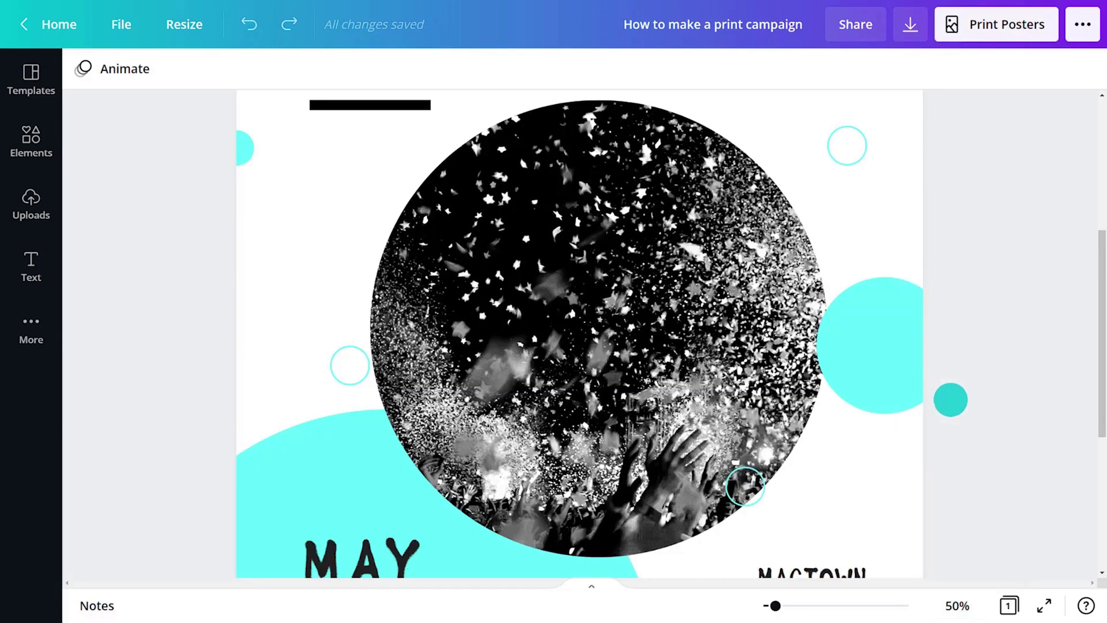
pyautogui.moveTo(1095, 396); pyautogui.dragTo(1095, 498)
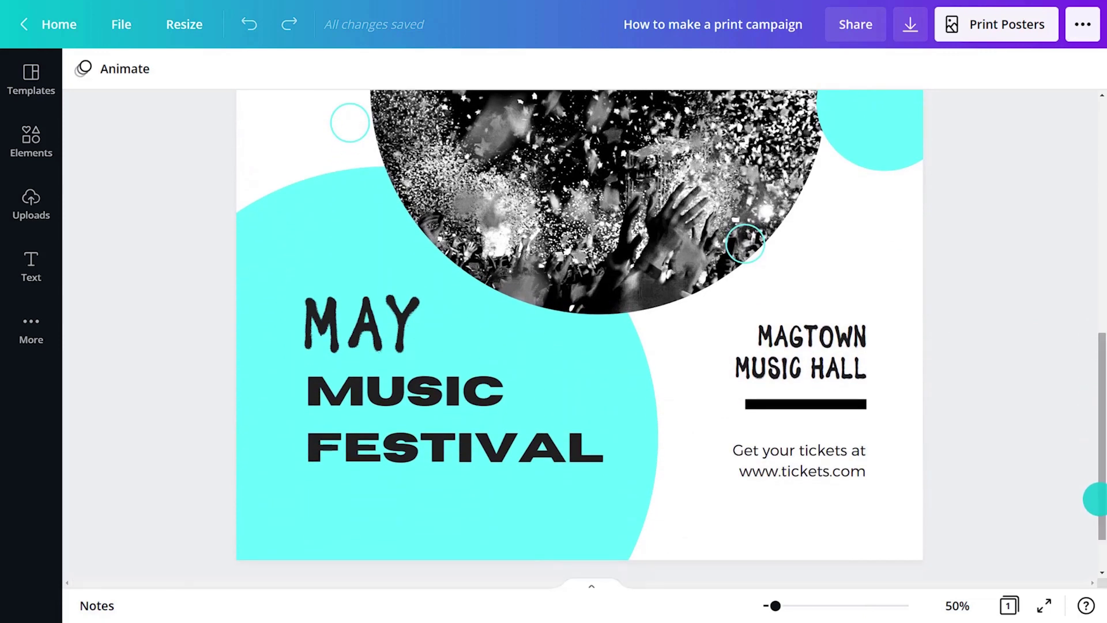
pyautogui.click(957, 603)
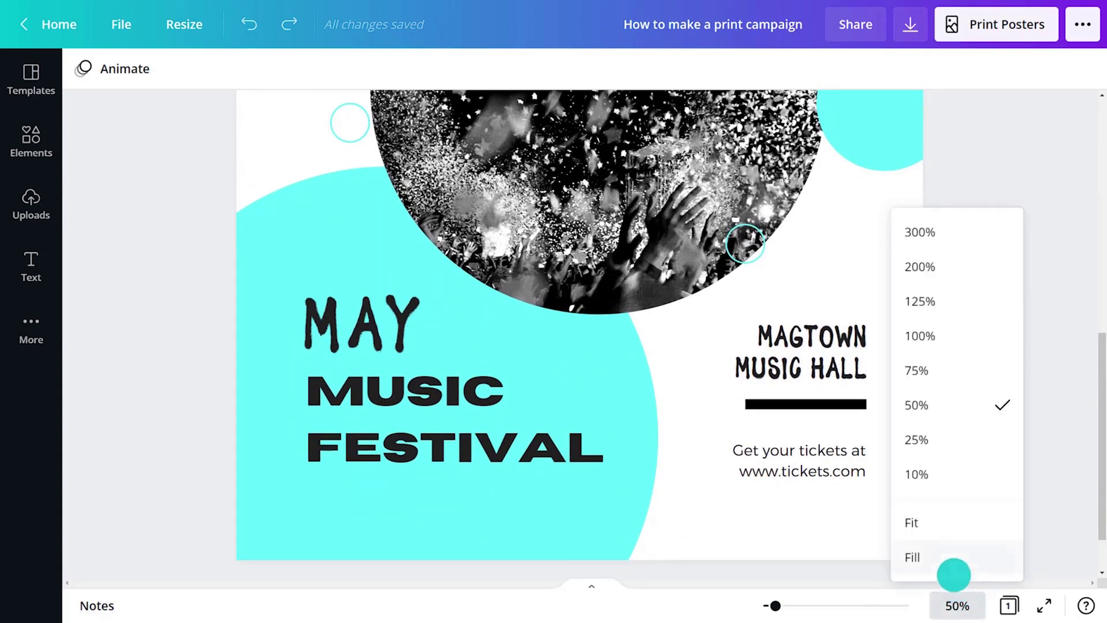
pyautogui.click(946, 513)
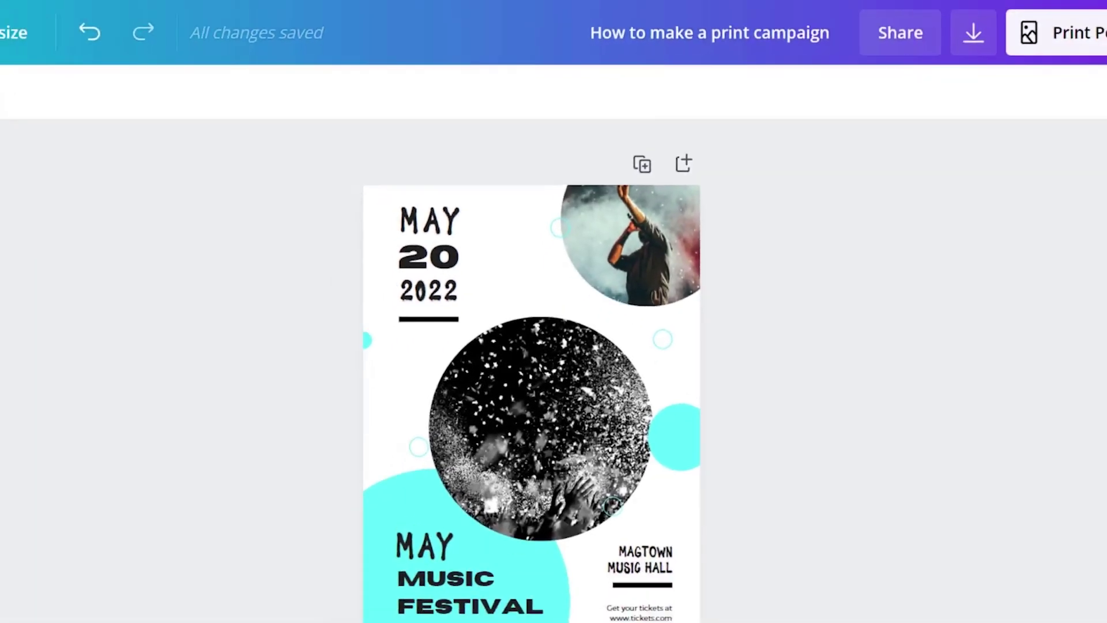
# Add a blank second page and paste a copy of all the poster elements onto it
pyautogui.click(692, 118)
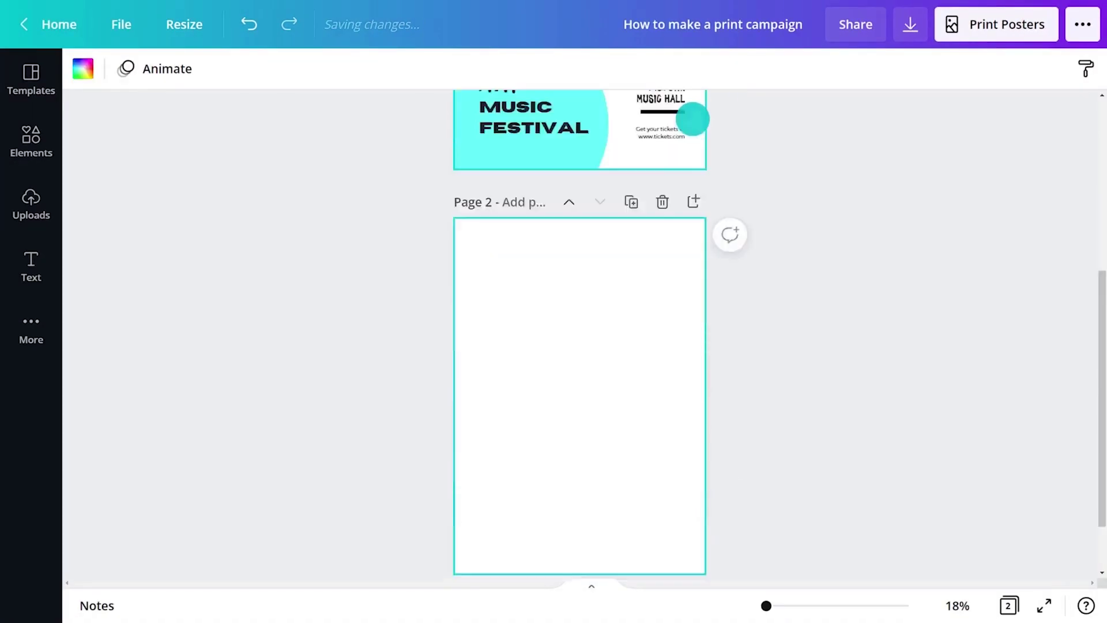
pyautogui.moveTo(1096, 358); pyautogui.dragTo(355, 524)
pyautogui.hotkey('ctrl', 'c')
pyautogui.moveTo(1094, 272); pyautogui.dragTo(1080, 485)
pyautogui.click(551, 263)
pyautogui.hotkey('ctrl', 'v')
pyautogui.click(907, 289)
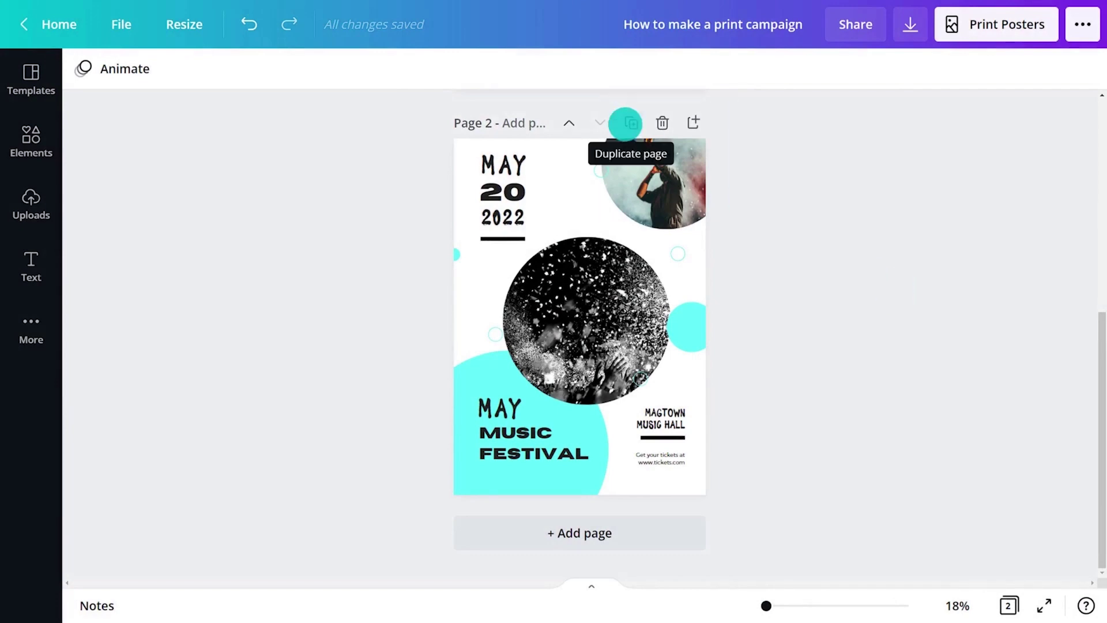
# Duplicate the page, then on page 2 swap the title and date and recolour the circle mint
pyautogui.click(625, 124)
pyautogui.moveTo(1094, 404); pyautogui.dragTo(1094, 277)
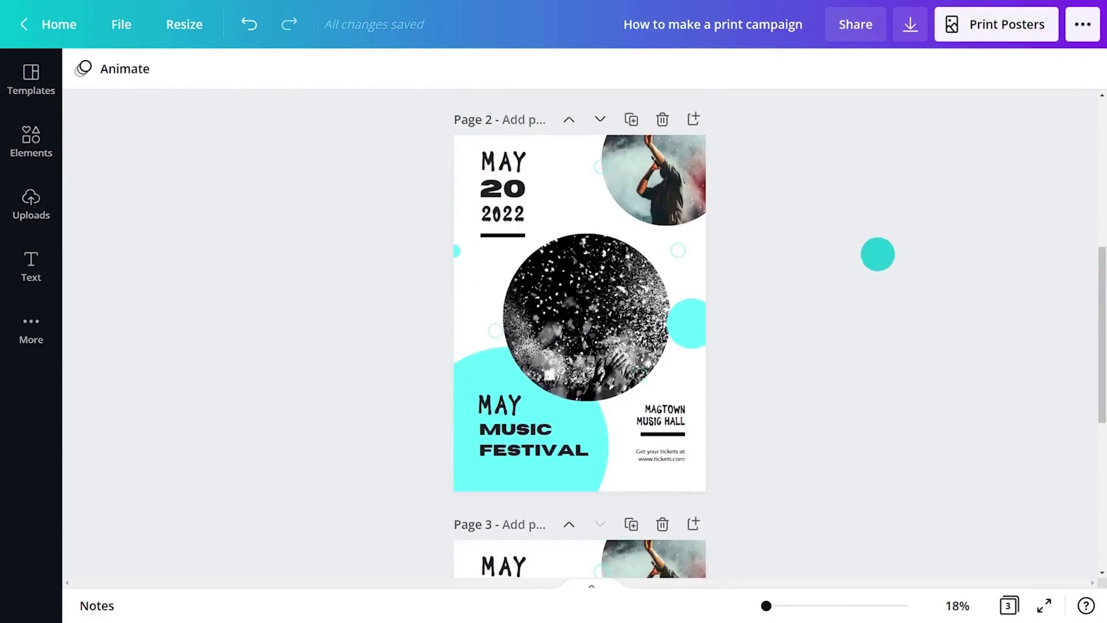
pyautogui.moveTo(503, 188); pyautogui.dragTo(563, 184)
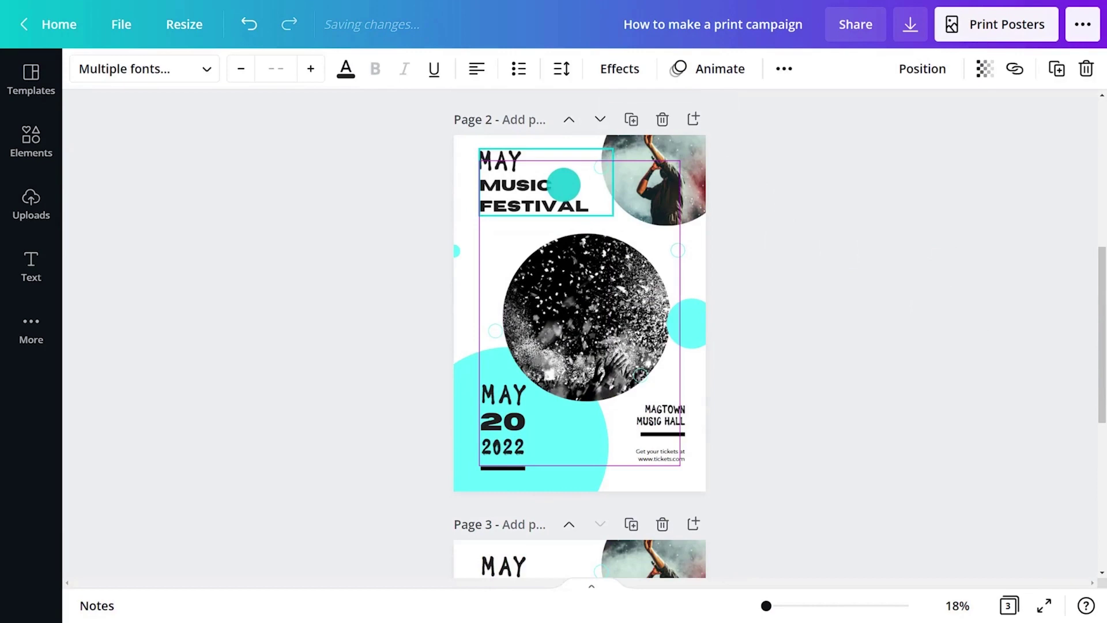
pyautogui.click(576, 473)
pyautogui.click(86, 69)
pyautogui.click(100, 159)
pyautogui.write('#6')
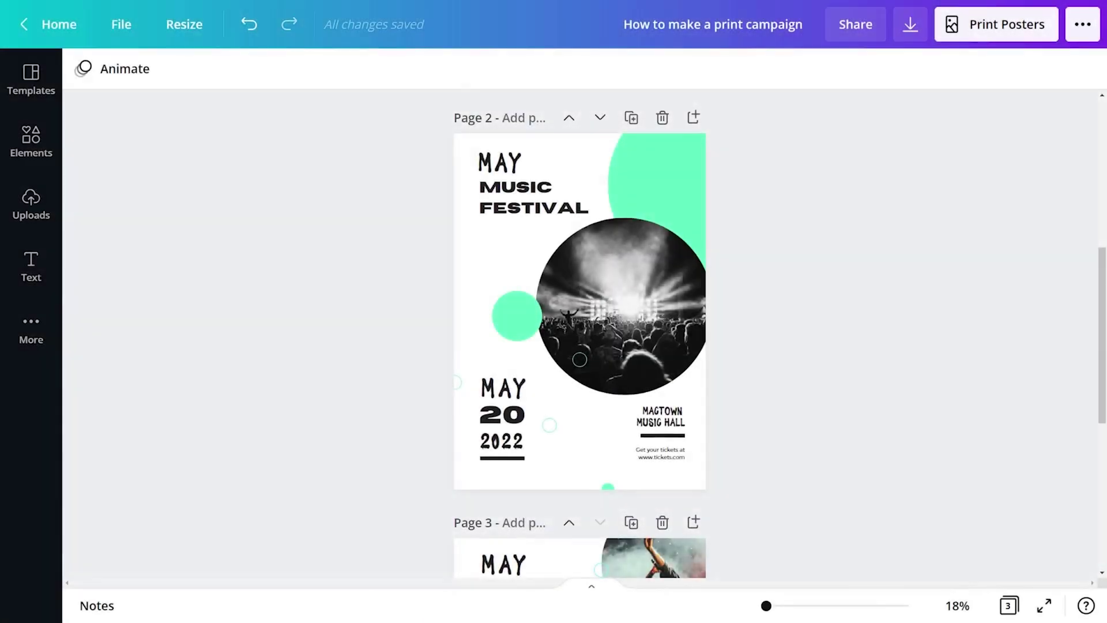
# On page 3, move the MAY 20 2022 date to the top right and the concert photo left
pyautogui.moveTo(1098, 291); pyautogui.dragTo(1098, 464)
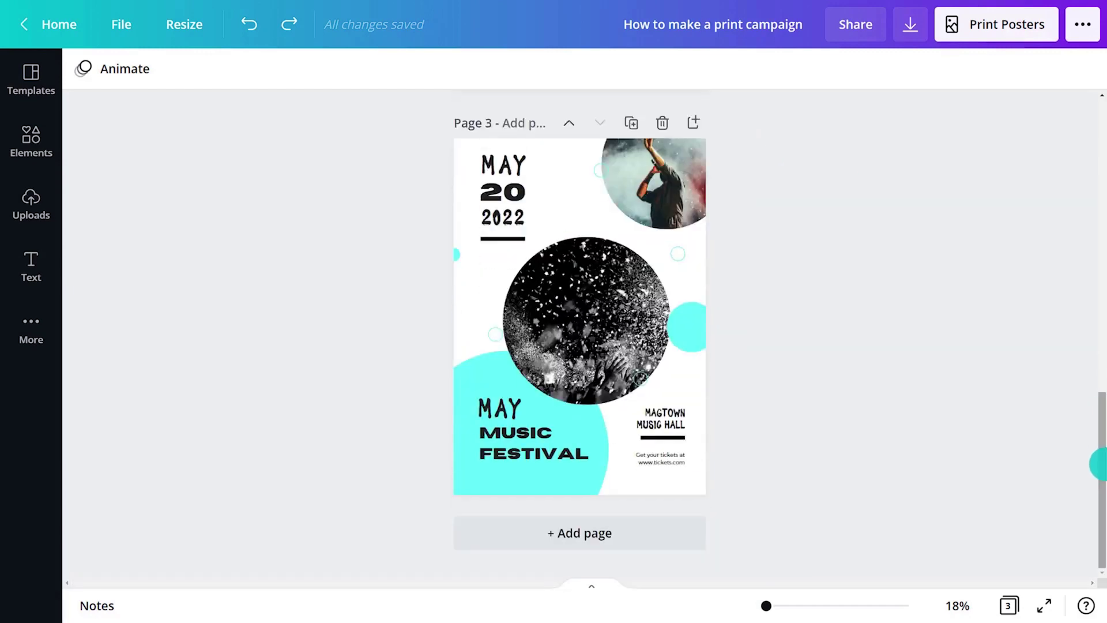
pyautogui.moveTo(517, 213); pyautogui.dragTo(636, 213)
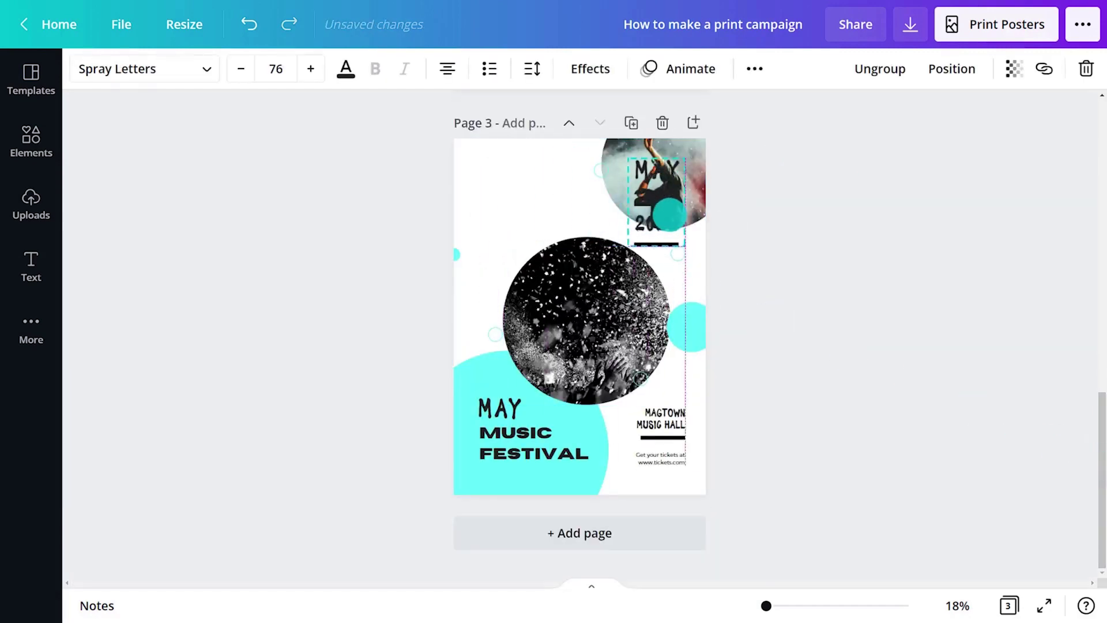
pyautogui.moveTo(623, 150); pyautogui.dragTo(445, 150)
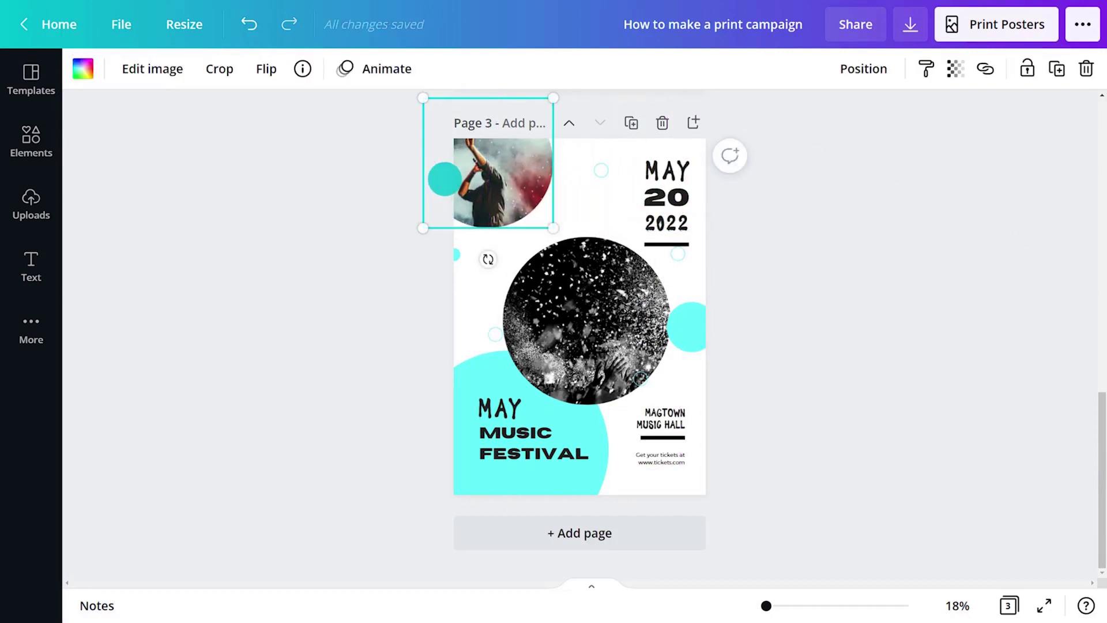
# Recolour page 3's large cyan circle yellow using hex code FAF46
pyautogui.click(585, 486)
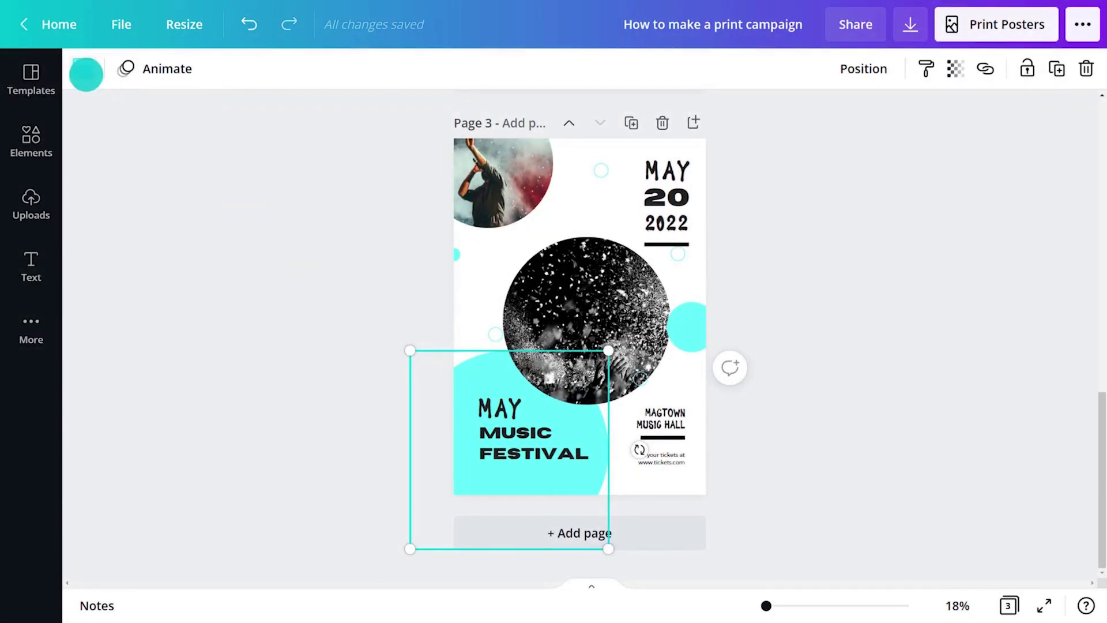
pyautogui.click(86, 74)
pyautogui.click(101, 159)
pyautogui.click(215, 330)
pyautogui.write('FAF46')
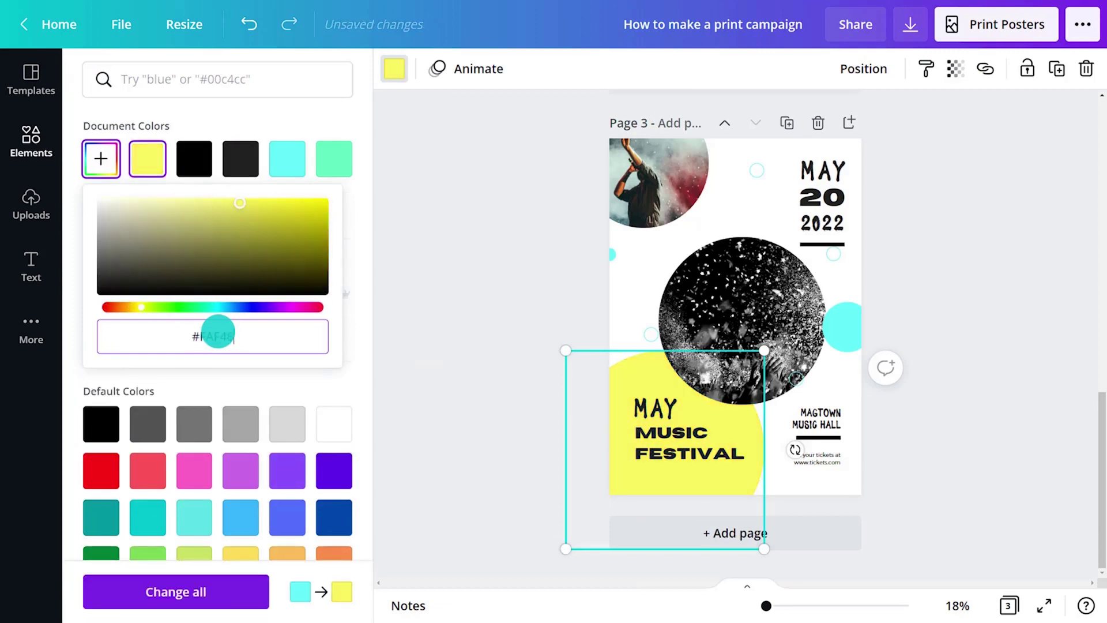
pyautogui.press('Return')
# Put the party photo in the top circle frame and brighten the concert photo to 38
pyautogui.click(31, 141)
pyautogui.moveTo(115, 259); pyautogui.dragTo(651, 179)
pyautogui.moveTo(245, 262); pyautogui.dragTo(744, 320)
pyautogui.click(376, 334)
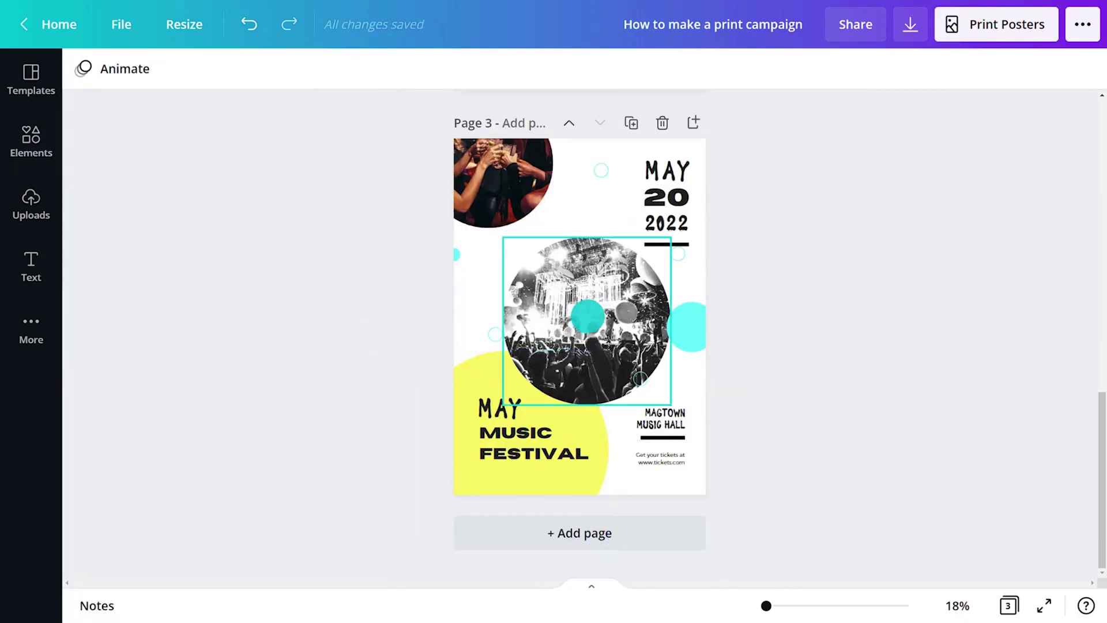
pyautogui.click(586, 321)
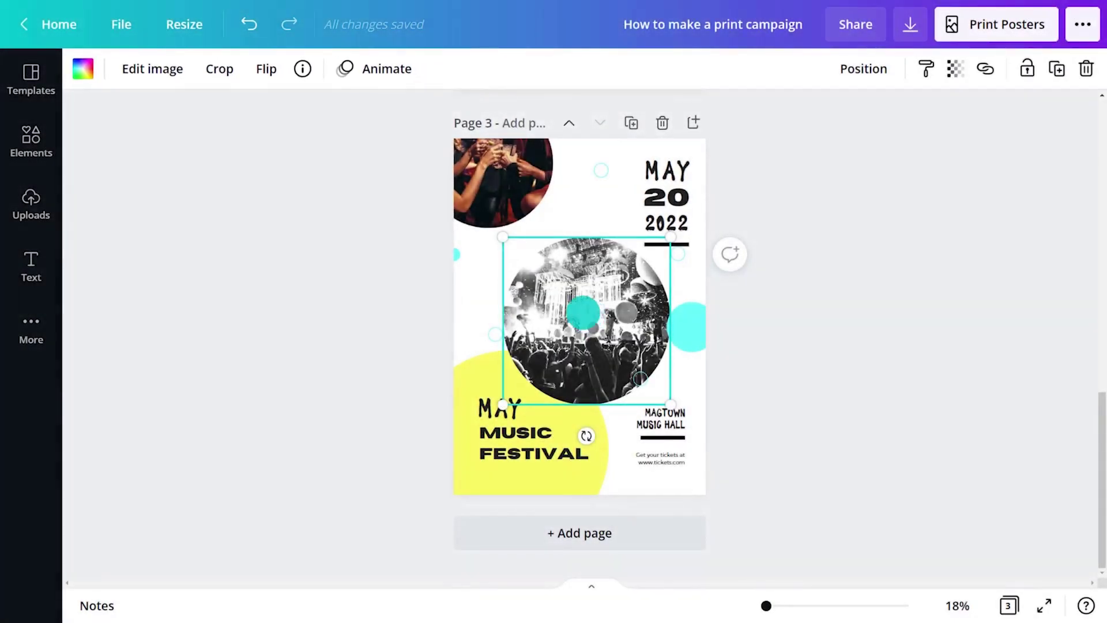
pyautogui.click(156, 67)
pyautogui.click(330, 479)
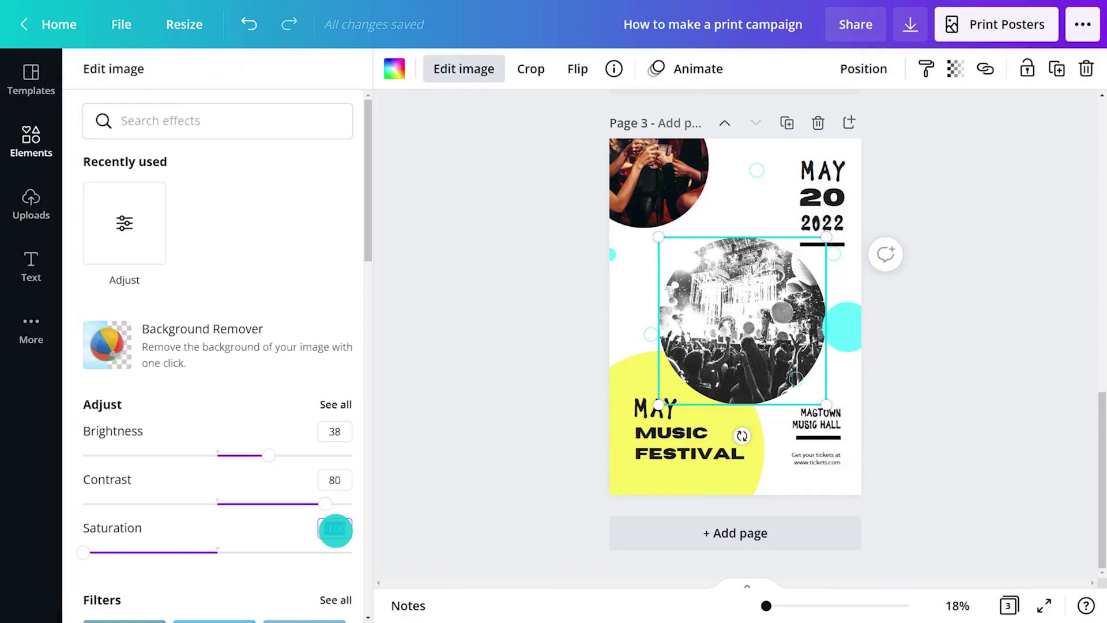
# Move the yellow circle top right and enlarge it, nudge the concert photo, and lower the cyan circle
pyautogui.click(460, 514)
pyautogui.moveTo(593, 462); pyautogui.dragTo(759, 221)
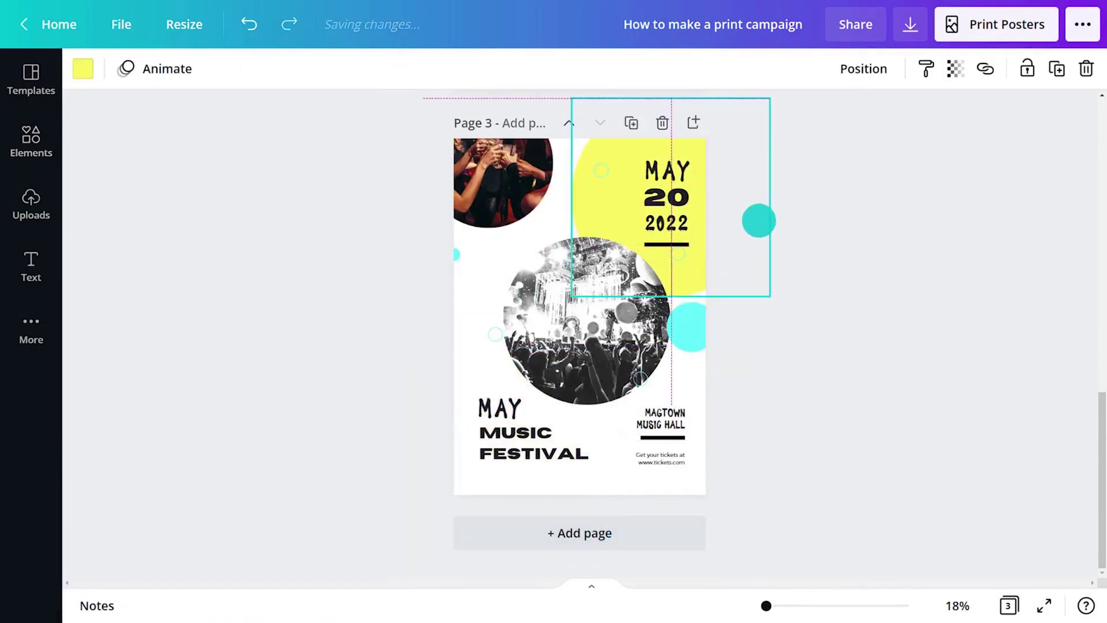
pyautogui.moveTo(770, 296); pyautogui.dragTo(771, 294)
pyautogui.moveTo(613, 349); pyautogui.dragTo(606, 345)
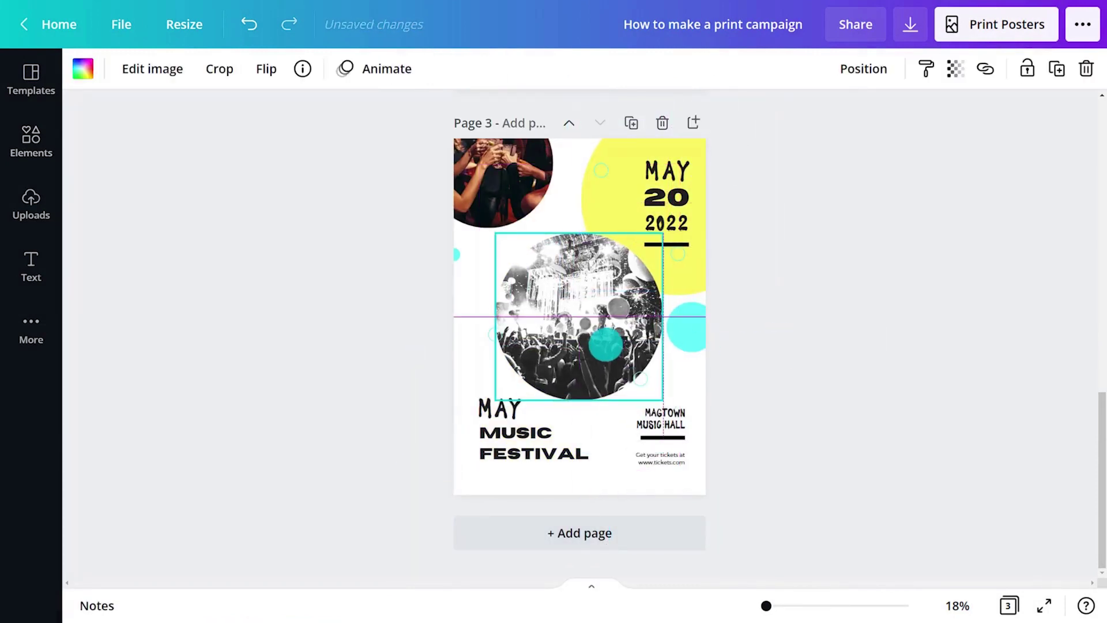
pyautogui.moveTo(684, 331); pyautogui.dragTo(680, 375)
pyautogui.click(82, 69)
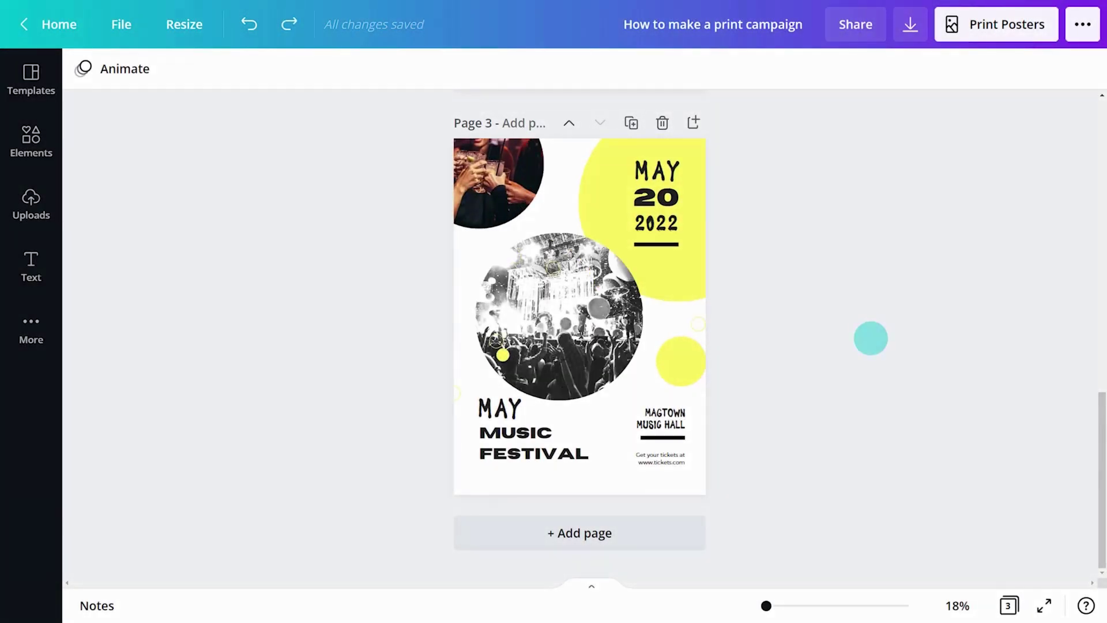
# Duplicate page 3 as page 4 and delete its top-left party photo
pyautogui.click(633, 122)
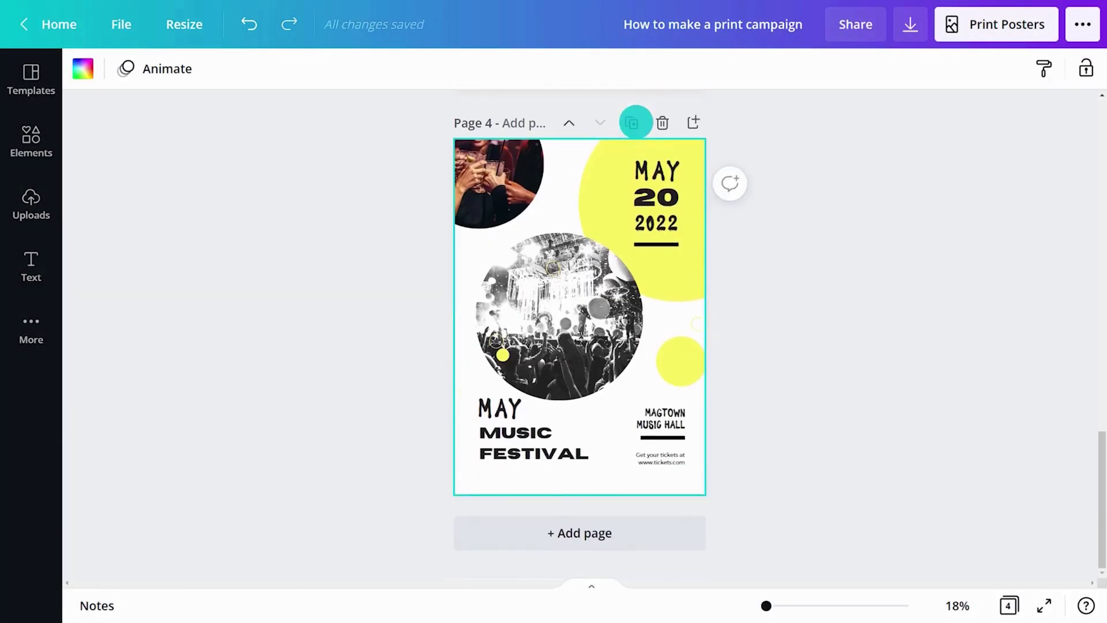
pyautogui.click(769, 215)
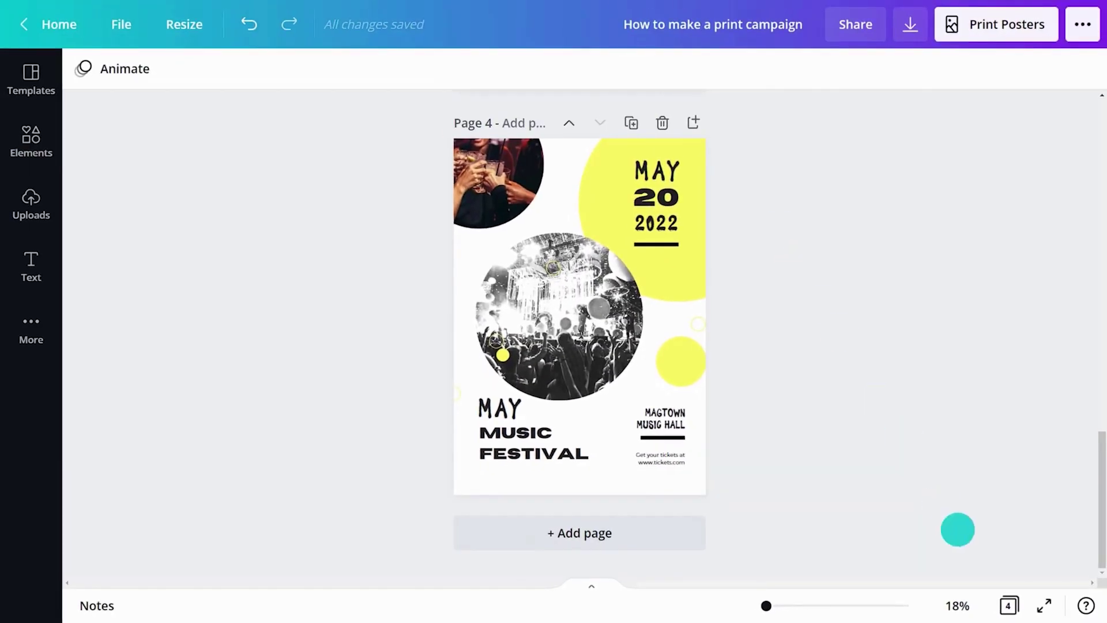
pyautogui.click(1003, 602)
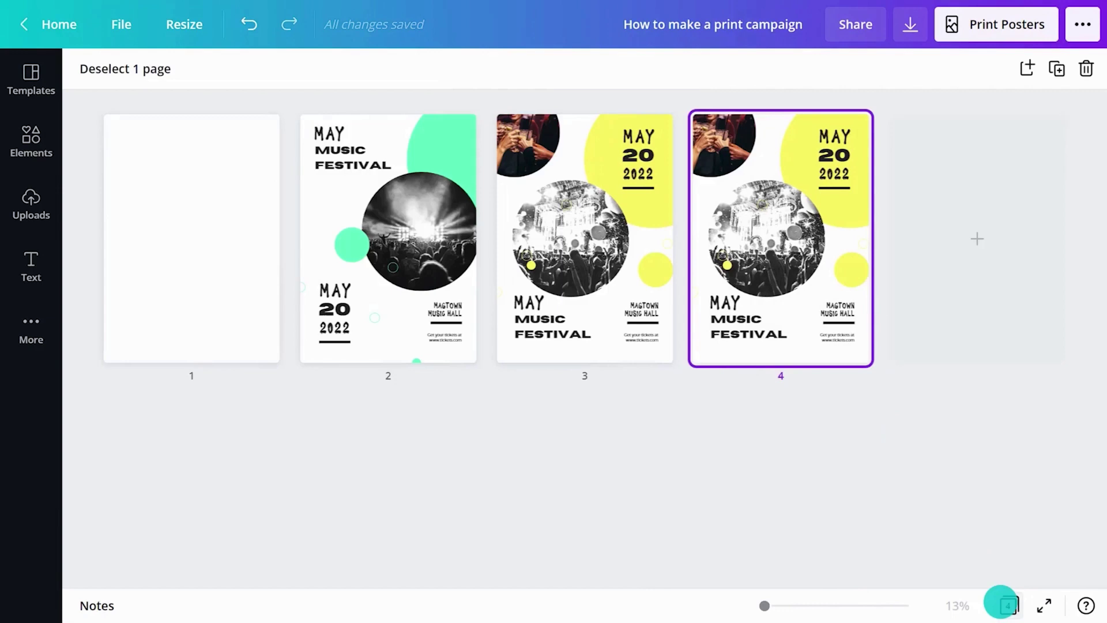
pyautogui.click(1003, 602)
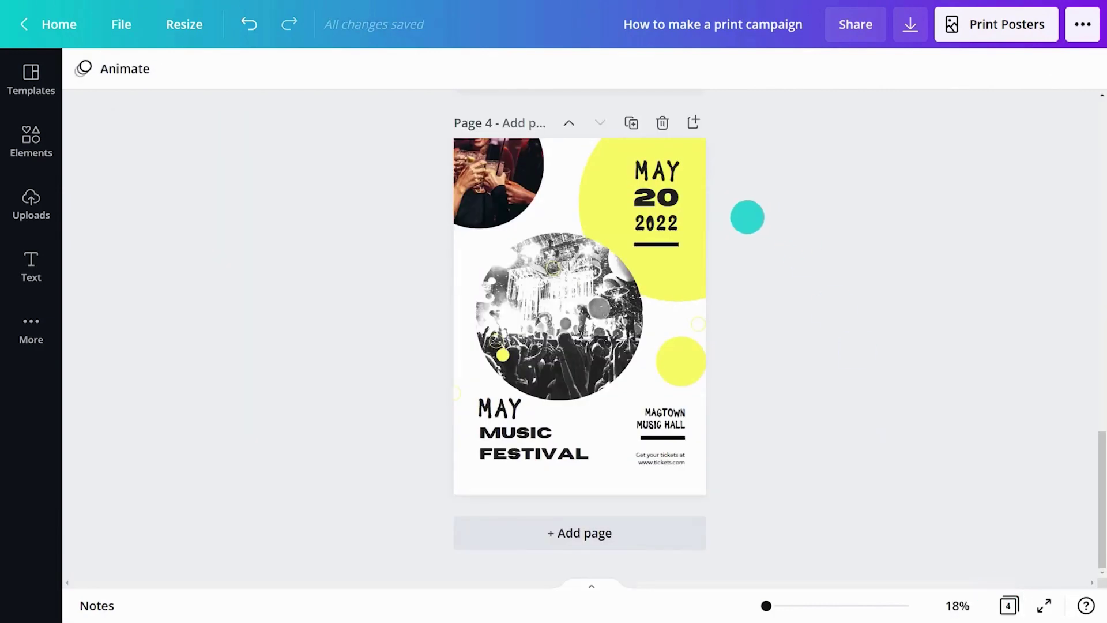
pyautogui.click(521, 183)
pyautogui.press('Delete')
# Swap page 4's centre photo for a recent one and shift the yellow circle toward mustard
pyautogui.click(519, 354)
pyautogui.click(31, 141)
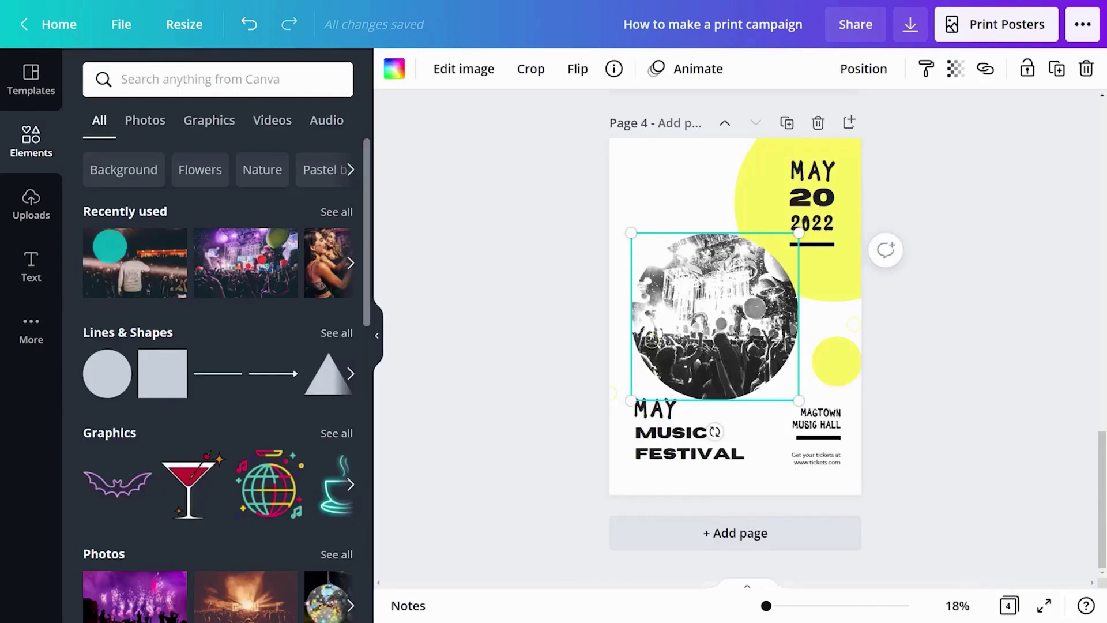
pyautogui.click(109, 246)
pyautogui.click(376, 335)
pyautogui.click(744, 173)
pyautogui.click(81, 70)
pyautogui.click(101, 158)
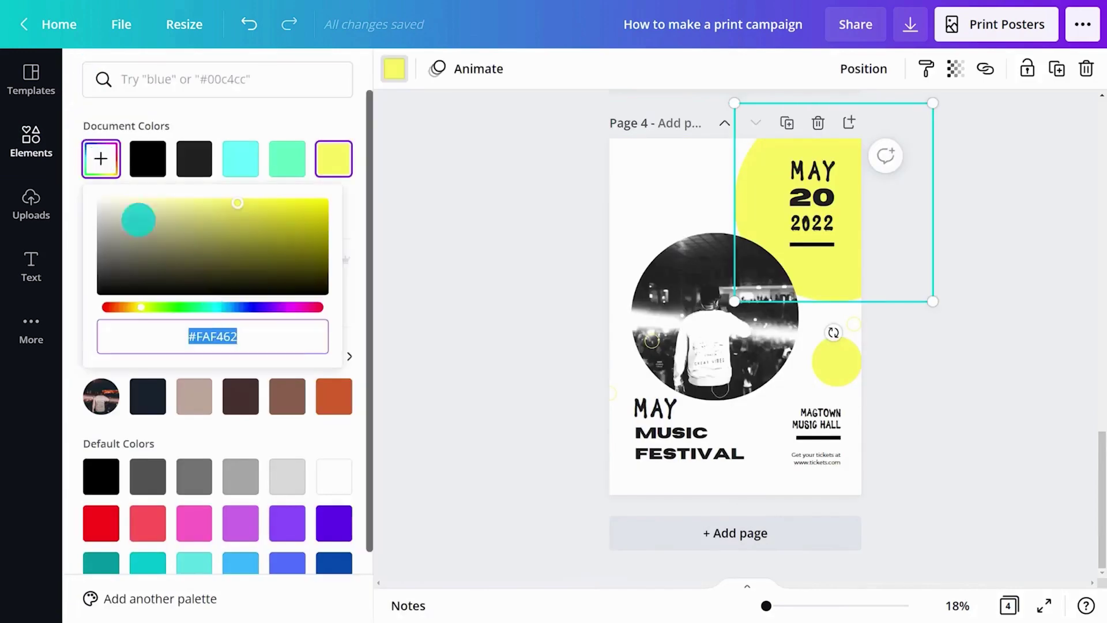
pyautogui.moveTo(138, 220); pyautogui.dragTo(321, 215)
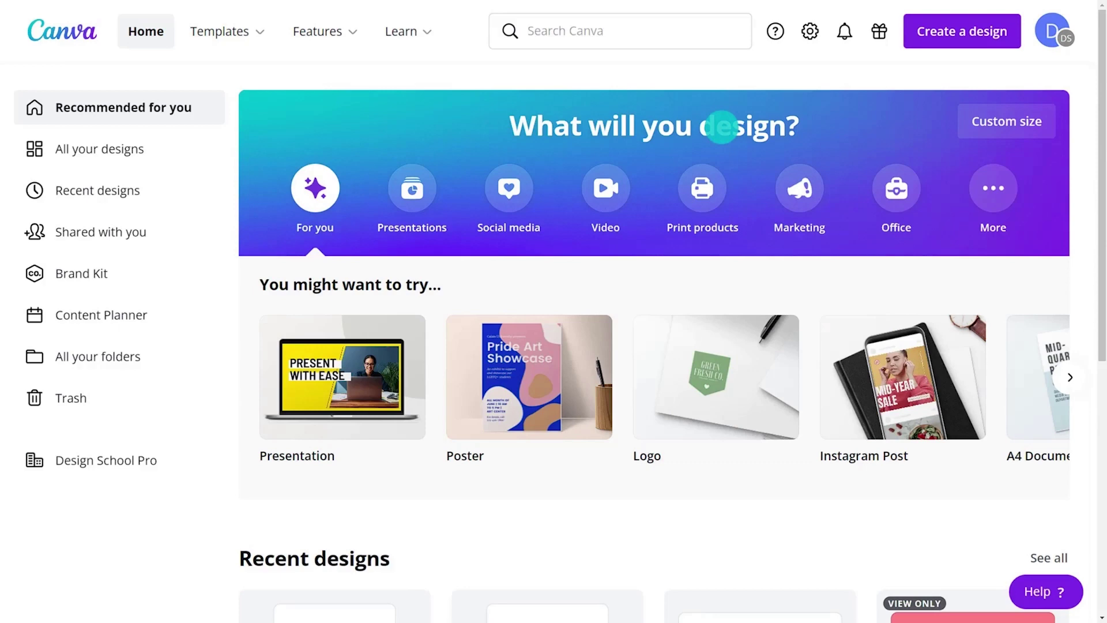
# Create a new blank poster design
pyautogui.click(961, 27)
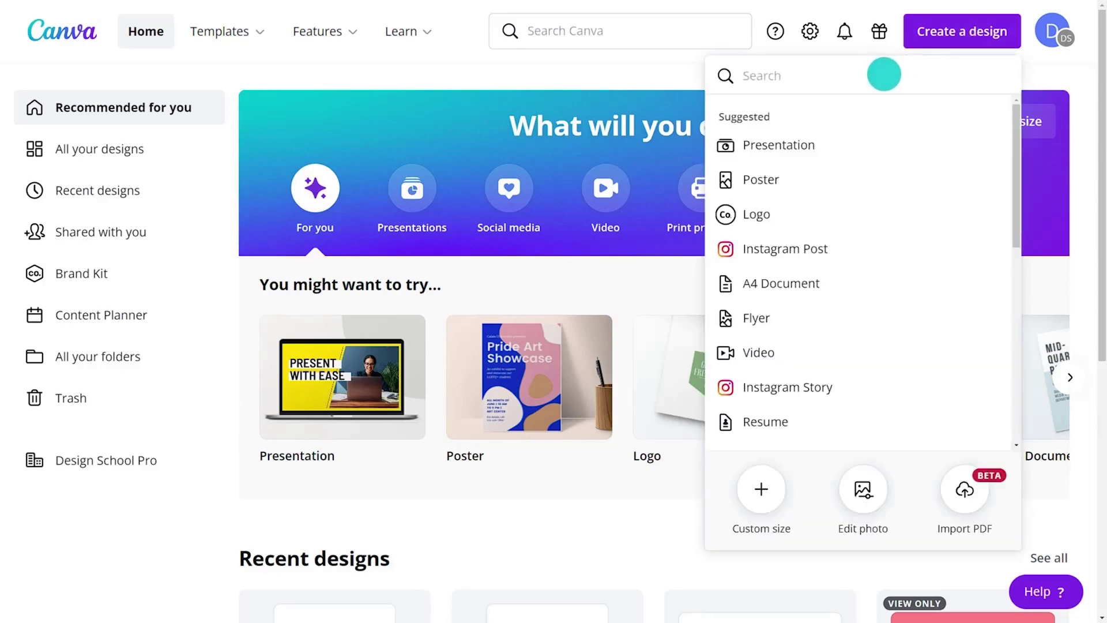
pyautogui.write('poster')
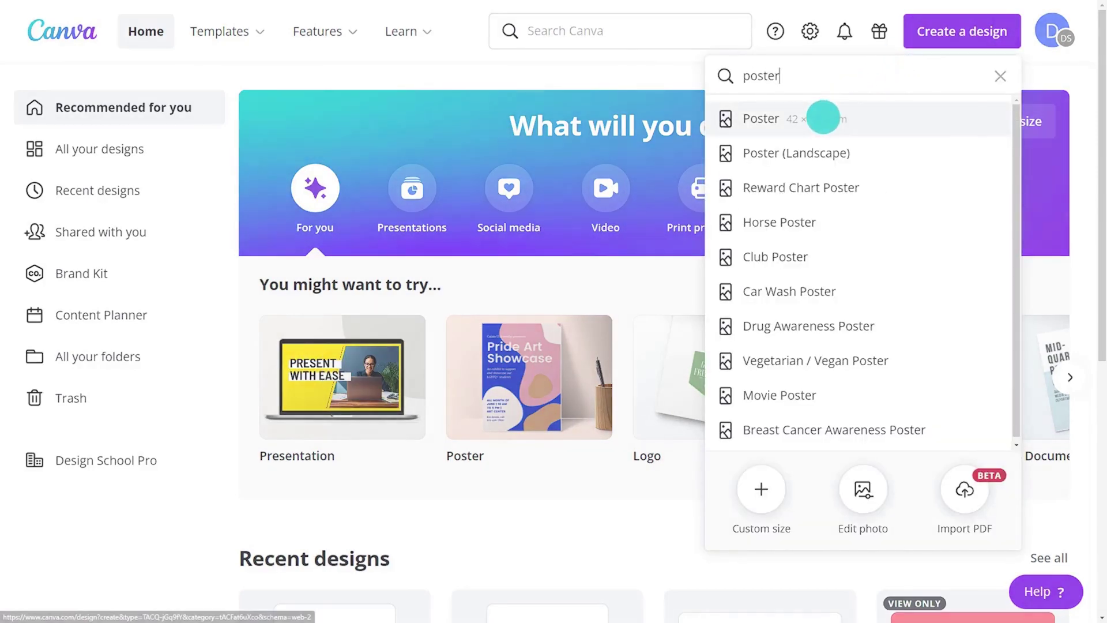
pyautogui.click(822, 118)
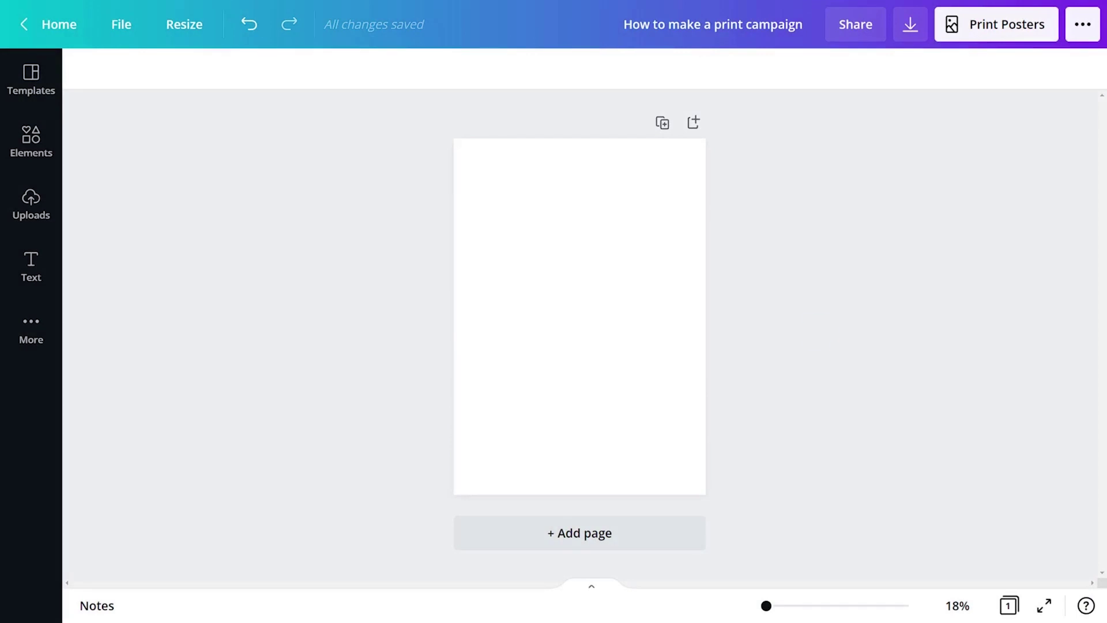
# Add 'Organic products for your skin' at size 70.6, wrapped onto two lines in the upper half
pyautogui.click(26, 274)
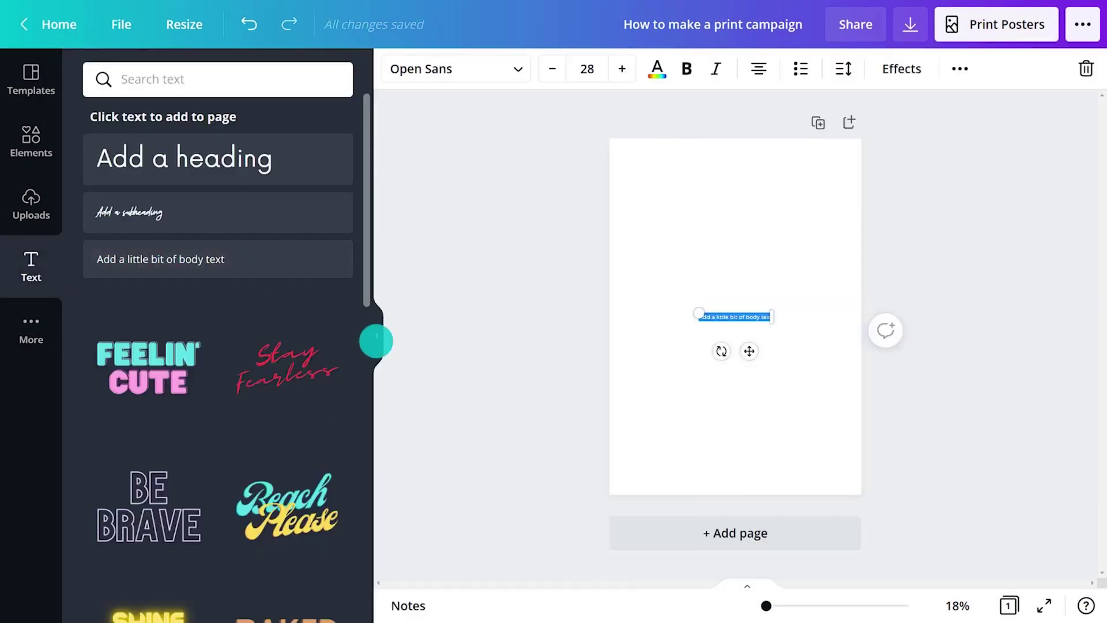
pyautogui.click(376, 341)
pyautogui.click(273, 75)
pyautogui.write('70.6')
pyautogui.press('Return')
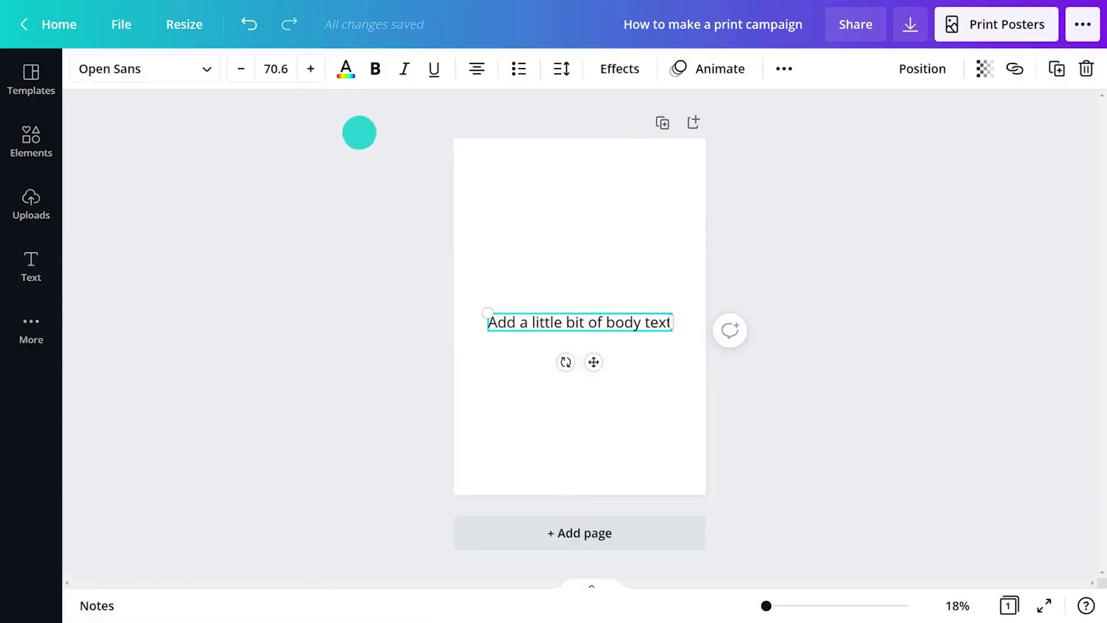
pyautogui.moveTo(488, 320); pyautogui.dragTo(647, 318)
pyautogui.write('Organic products for your skin')
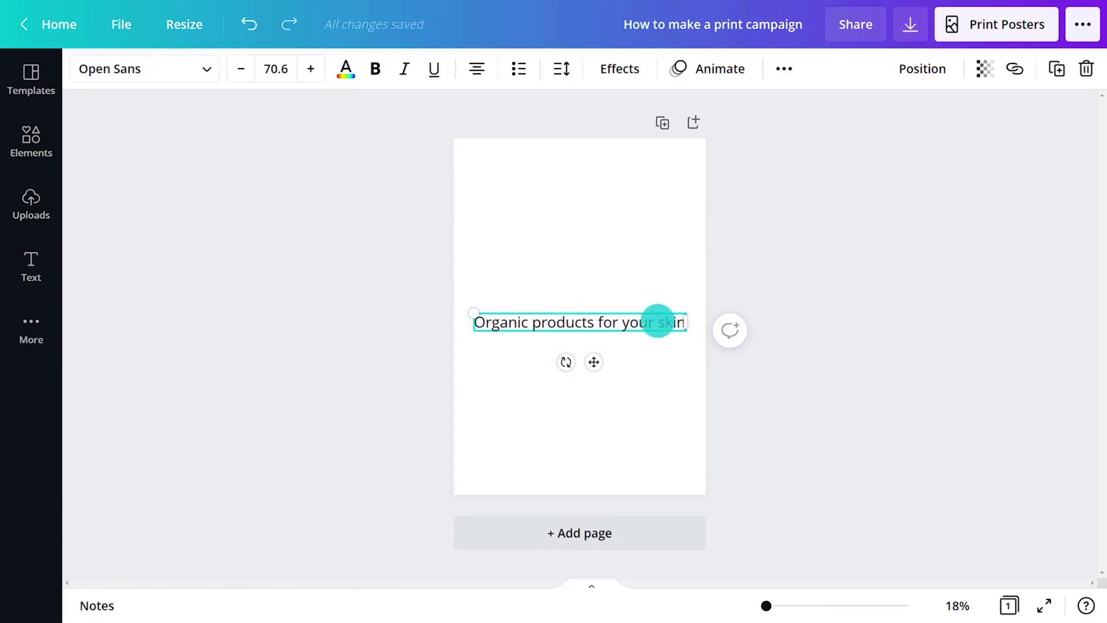
pyautogui.moveTo(685, 321); pyautogui.dragTo(682, 321)
pyautogui.moveTo(591, 380); pyautogui.dragTo(591, 299)
pyautogui.click(756, 309)
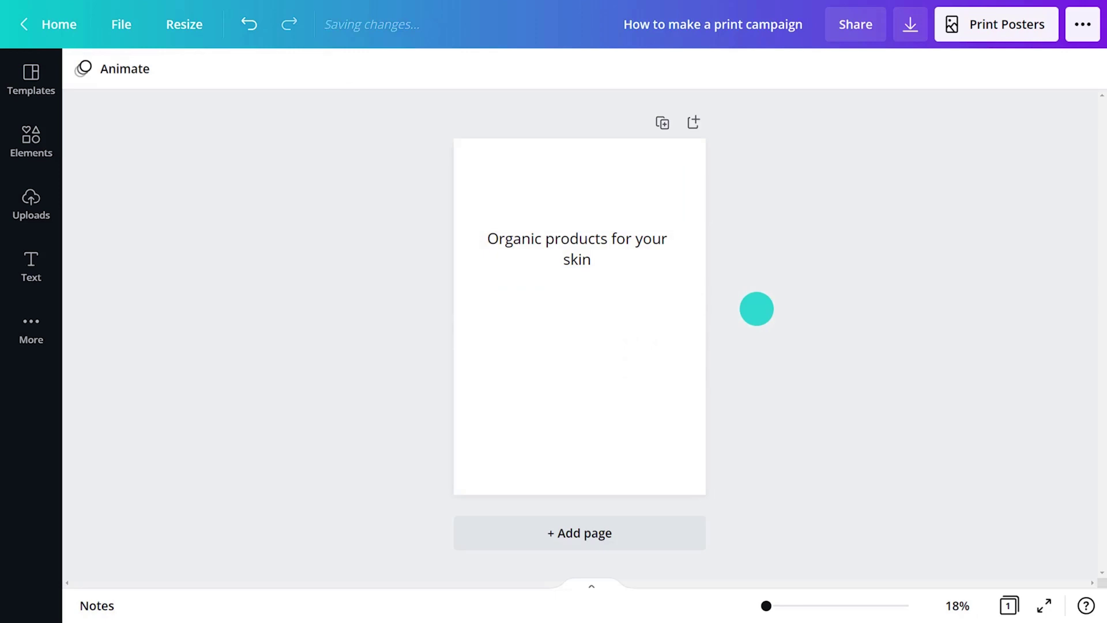
# Search photos for 'facial cream', place the woman's skincare photo on the page and shrink it
pyautogui.click(31, 138)
pyautogui.click(168, 85)
pyautogui.write('facial cream')
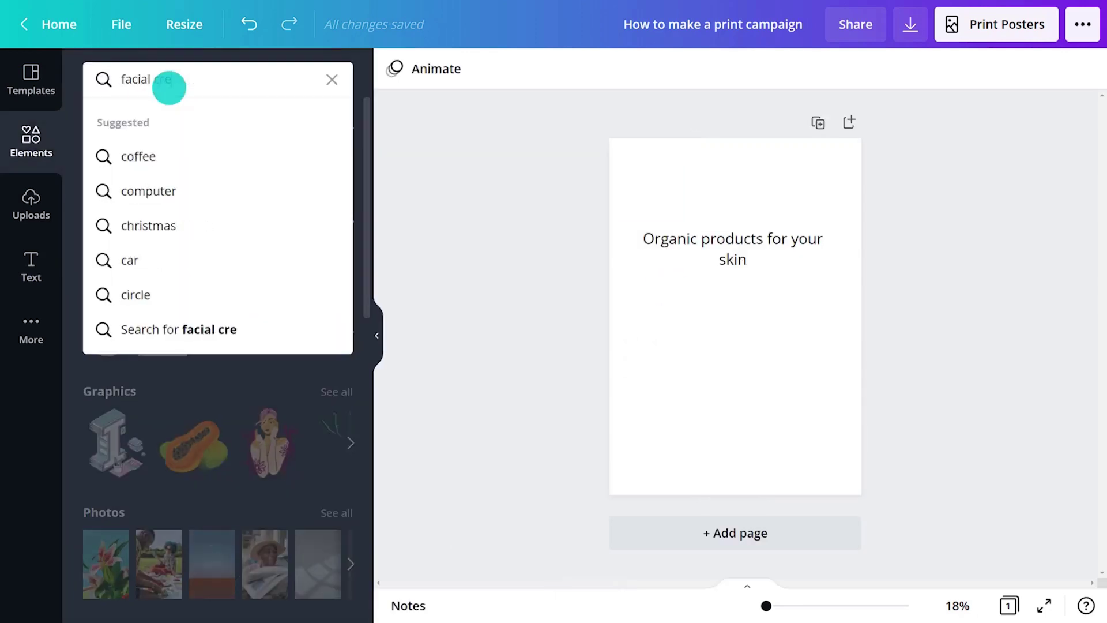
pyautogui.press('Return')
pyautogui.click(172, 121)
pyautogui.moveTo(368, 196); pyautogui.dragTo(355, 547)
pyautogui.moveTo(608, 387); pyautogui.dragTo(611, 375)
pyautogui.click(376, 335)
pyautogui.moveTo(667, 412); pyautogui.dragTo(593, 366)
pyautogui.click(612, 369)
# Add the arched landscape frame, shrink it and align its left edge to the page centre
pyautogui.click(37, 141)
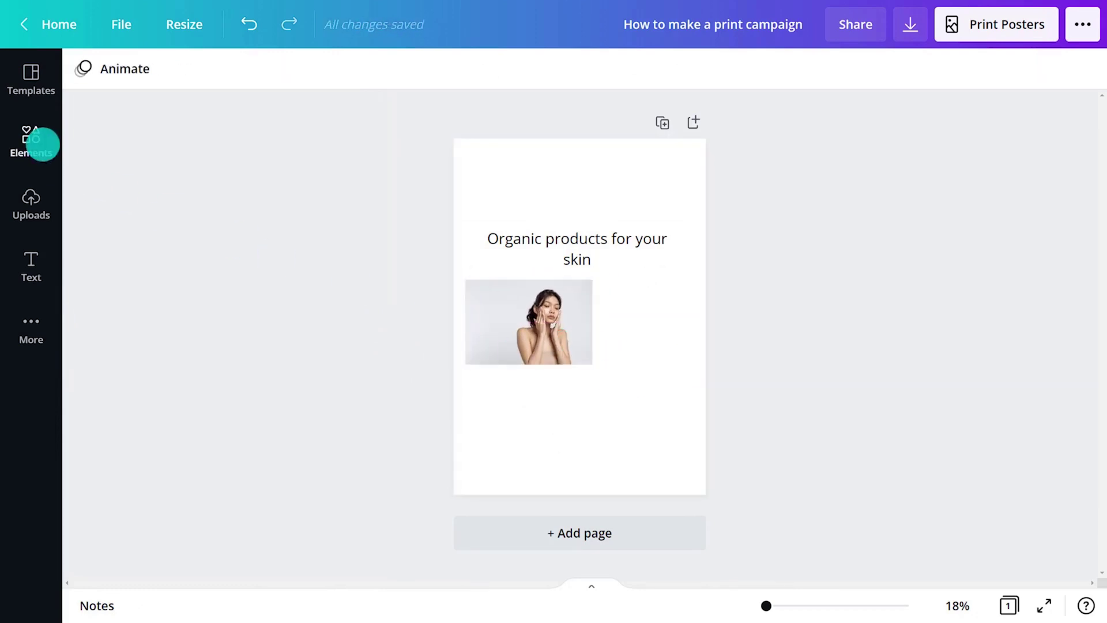
pyautogui.moveTo(320, 263); pyautogui.dragTo(776, 380)
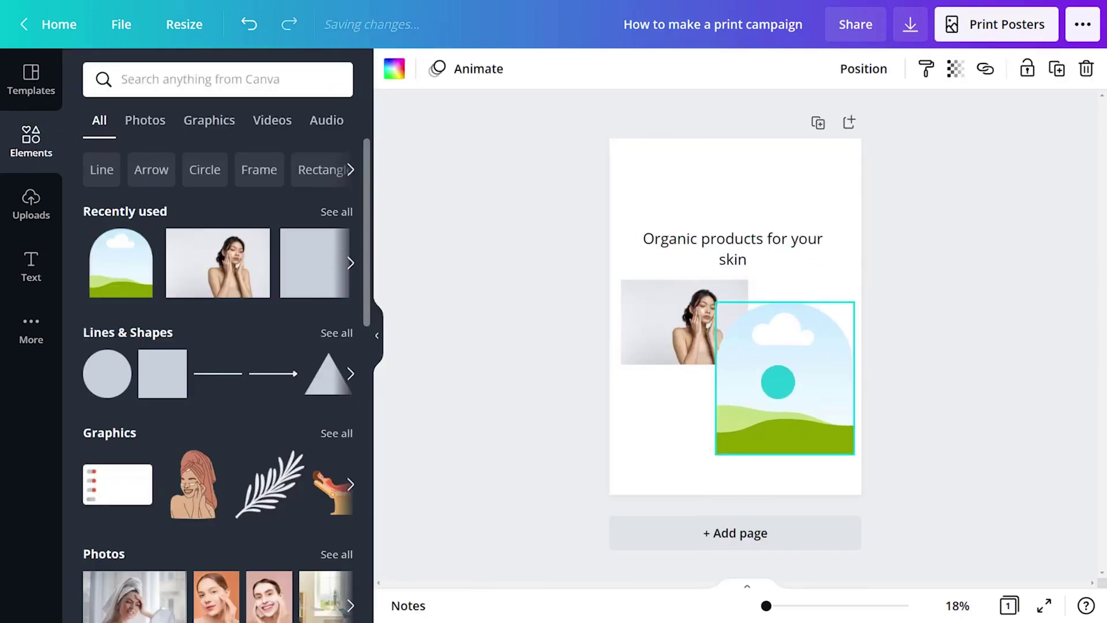
pyautogui.moveTo(852, 452); pyautogui.dragTo(803, 415)
pyautogui.moveTo(759, 360); pyautogui.dragTo(778, 361)
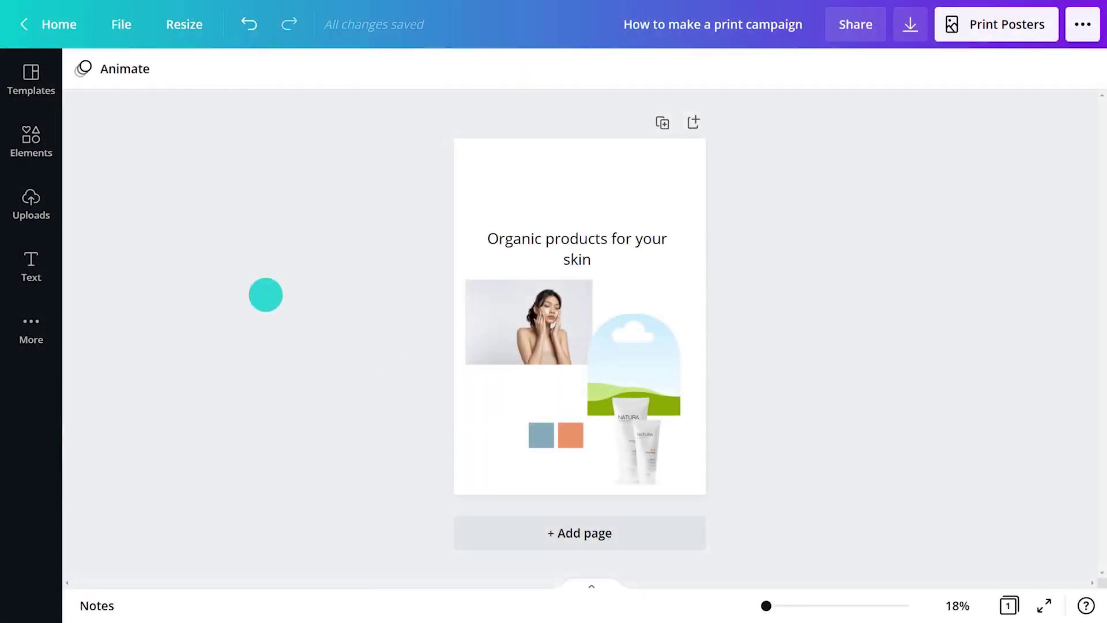
# Add the NATURA logo from Uploads, shrink it and place it below the woman photo
pyautogui.click(31, 202)
pyautogui.click(109, 224)
pyautogui.click(375, 335)
pyautogui.moveTo(648, 383); pyautogui.dragTo(601, 354)
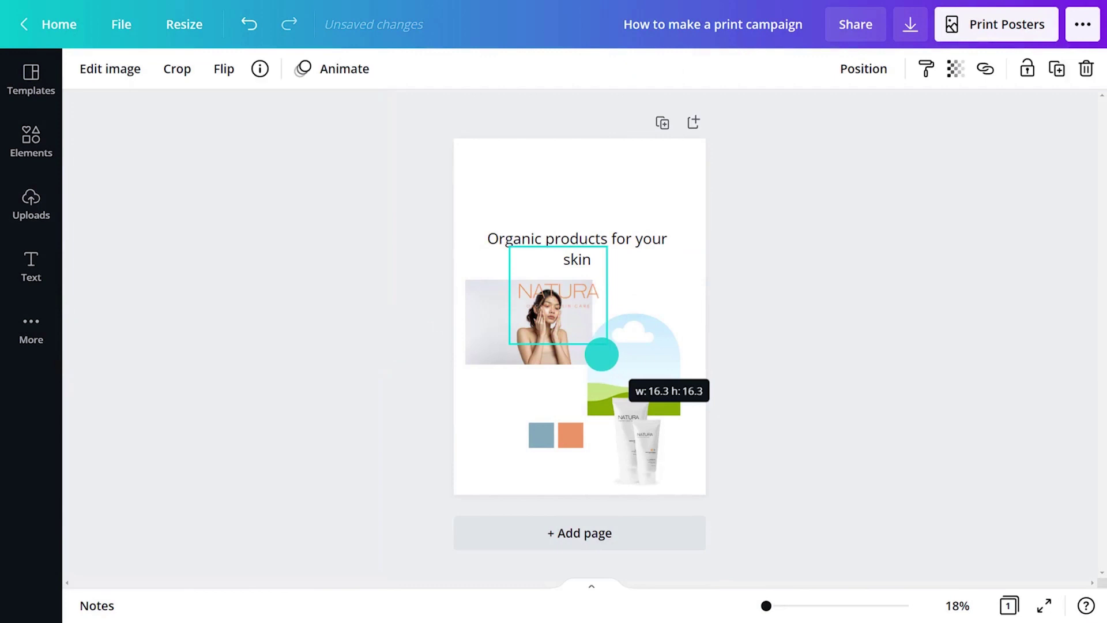
pyautogui.moveTo(561, 291); pyautogui.dragTo(522, 397)
pyautogui.click(735, 441)
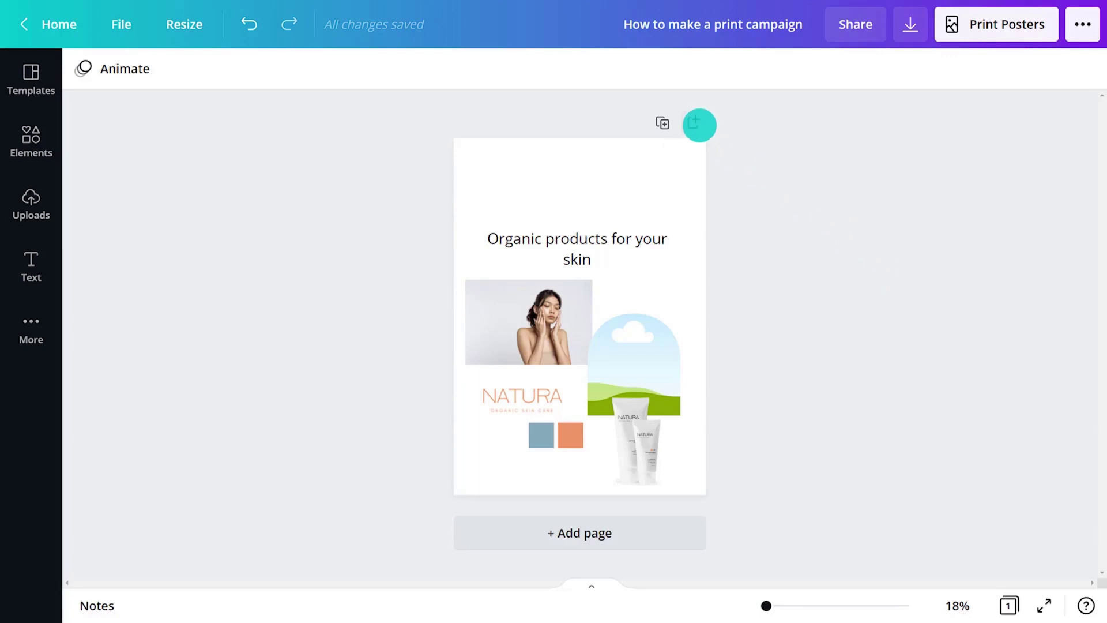
# Add a blank page 2 and paste a copy of page 1's heading onto it
pyautogui.click(699, 125)
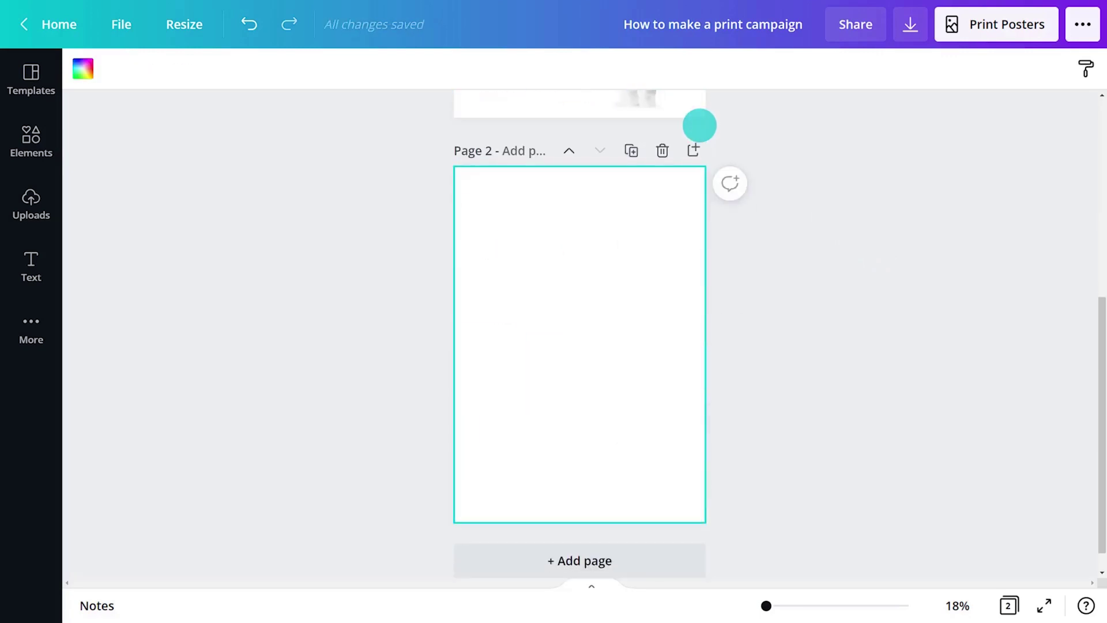
pyautogui.scroll(6, 833, 250)
pyautogui.click(833, 250)
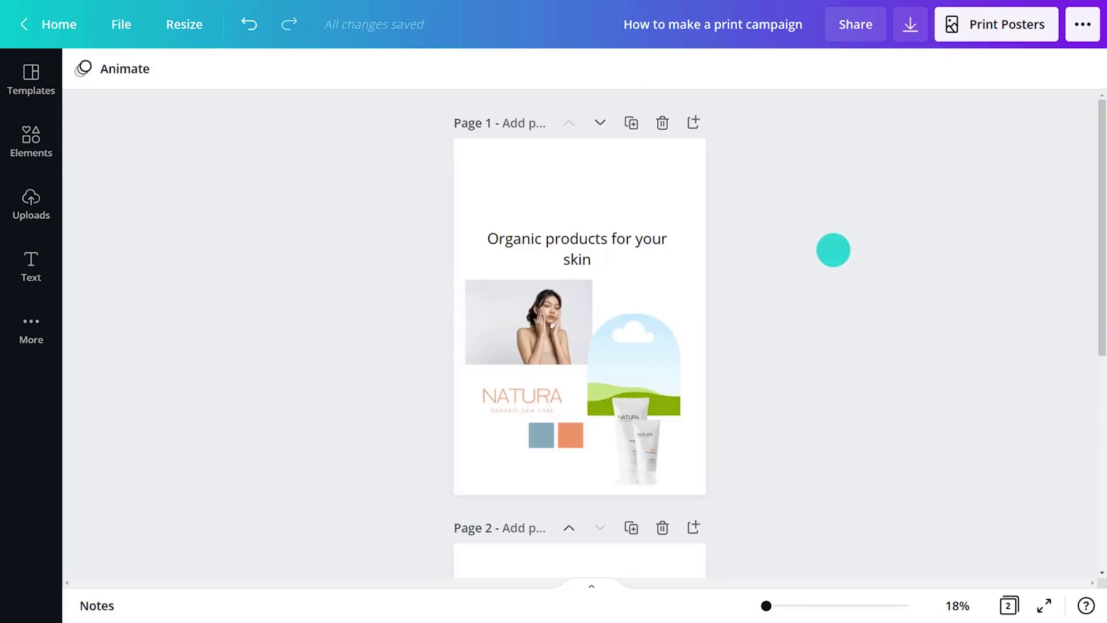
pyautogui.click(635, 239)
pyautogui.hotkey('ctrl', 'c')
pyautogui.scroll(-6, 1099, 255)
pyautogui.click(601, 250)
pyautogui.hotkey('ctrl', 'v')
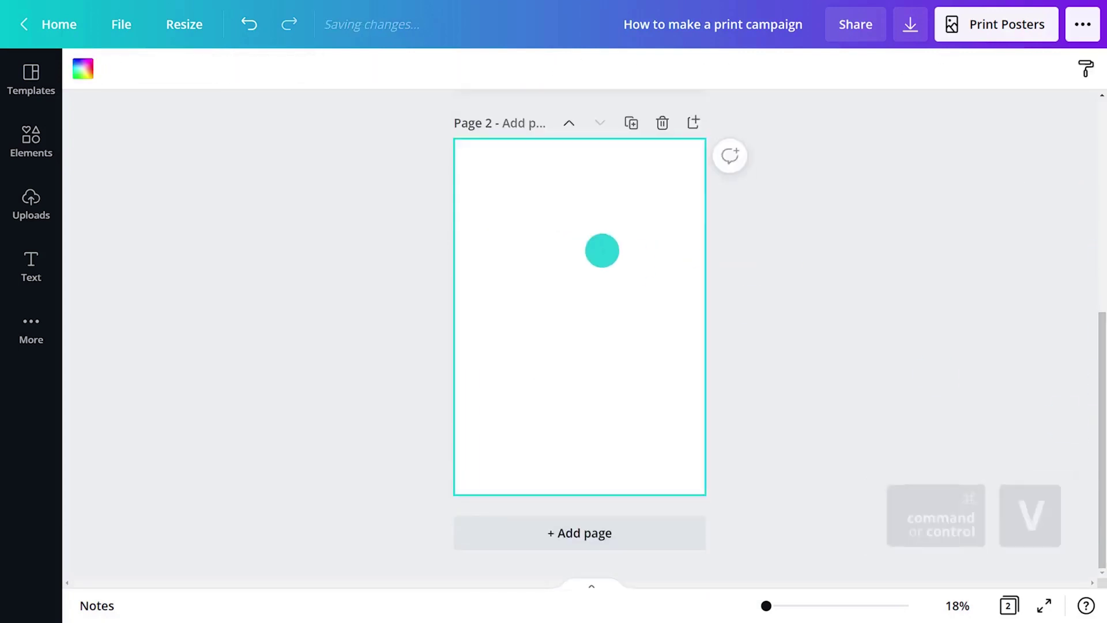
# Set the pasted heading to orange Glacial Indifference at size 129
pyautogui.doubleClick(544, 237)
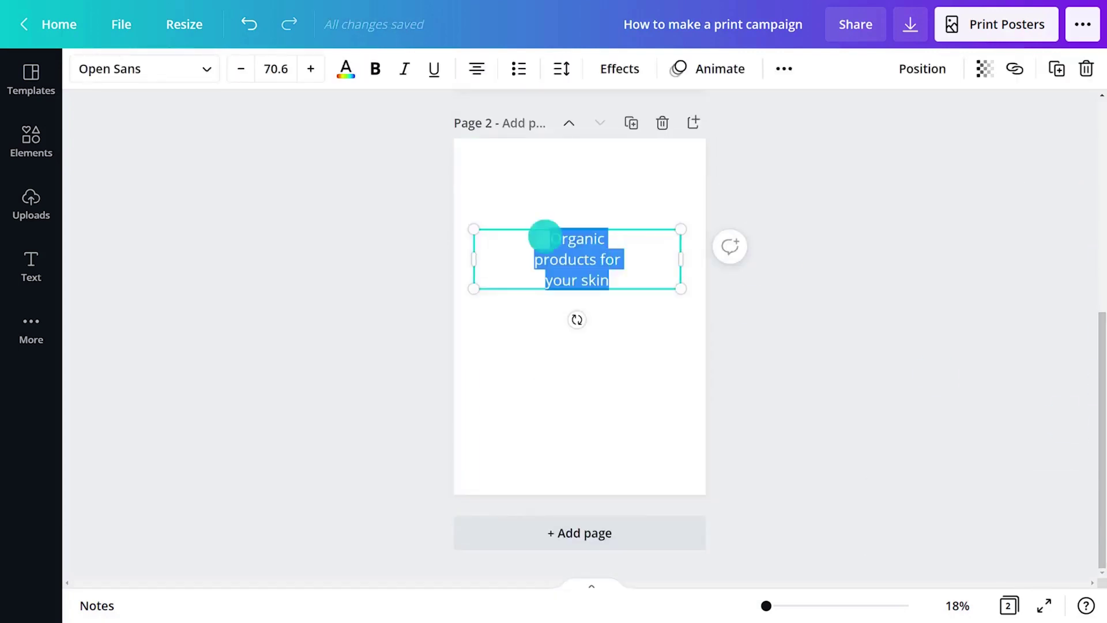
pyautogui.click(190, 69)
pyautogui.write('glacial')
pyautogui.click(150, 156)
pyautogui.click(577, 69)
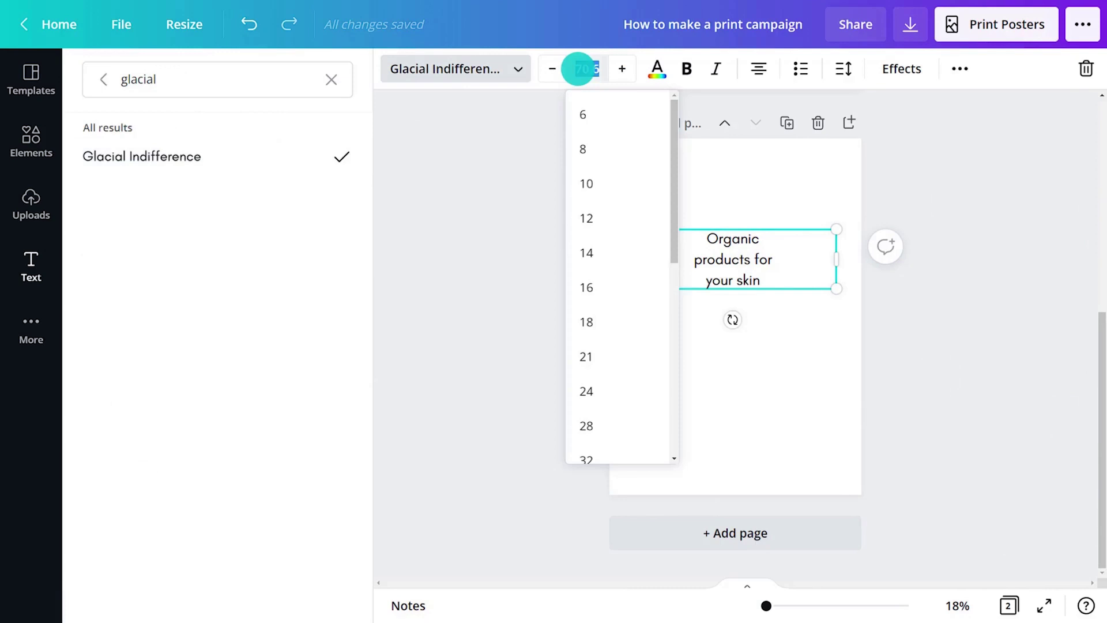
pyautogui.click(650, 67)
pyautogui.click(241, 159)
pyautogui.click(826, 72)
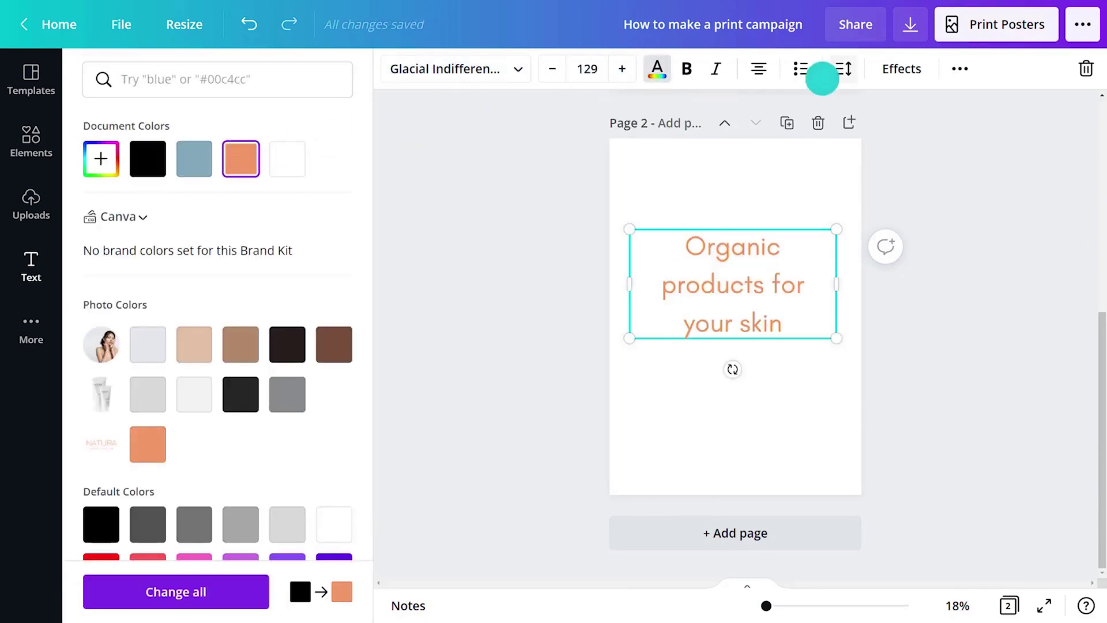
# Tighten the heading's line spacing to 1 and move it to the top of page 2
pyautogui.click(1058, 128)
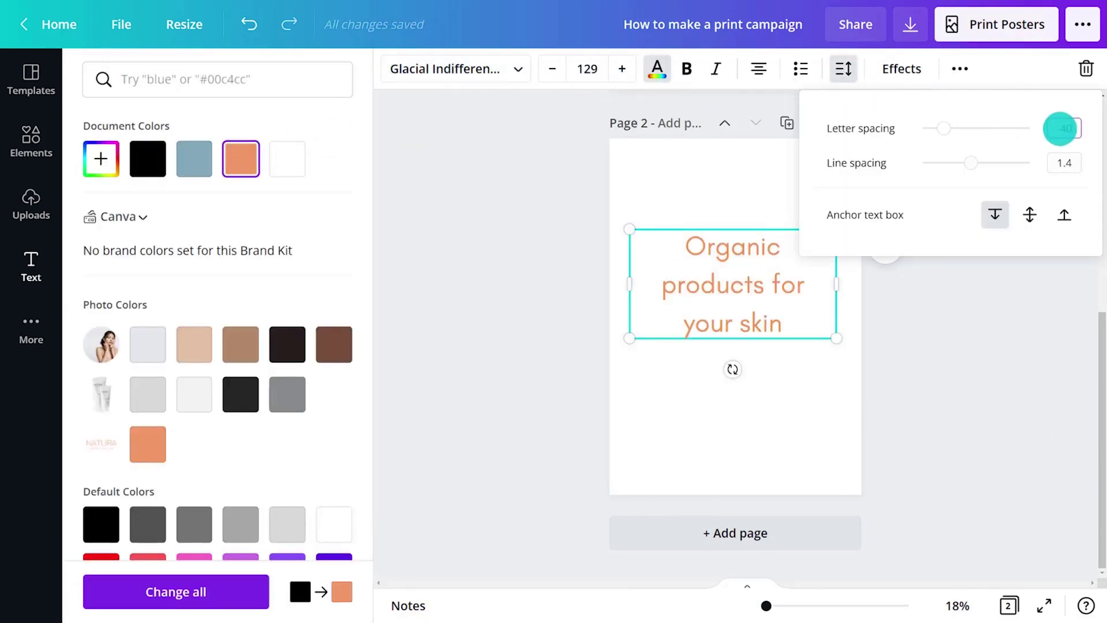
pyautogui.click(1064, 162)
pyautogui.write('1')
pyautogui.click(993, 257)
pyautogui.moveTo(657, 313); pyautogui.dragTo(634, 241)
# Add a body text box on page 2 holding the two-line tagline 'Dermatologically tested skin care products'
pyautogui.click(818, 261)
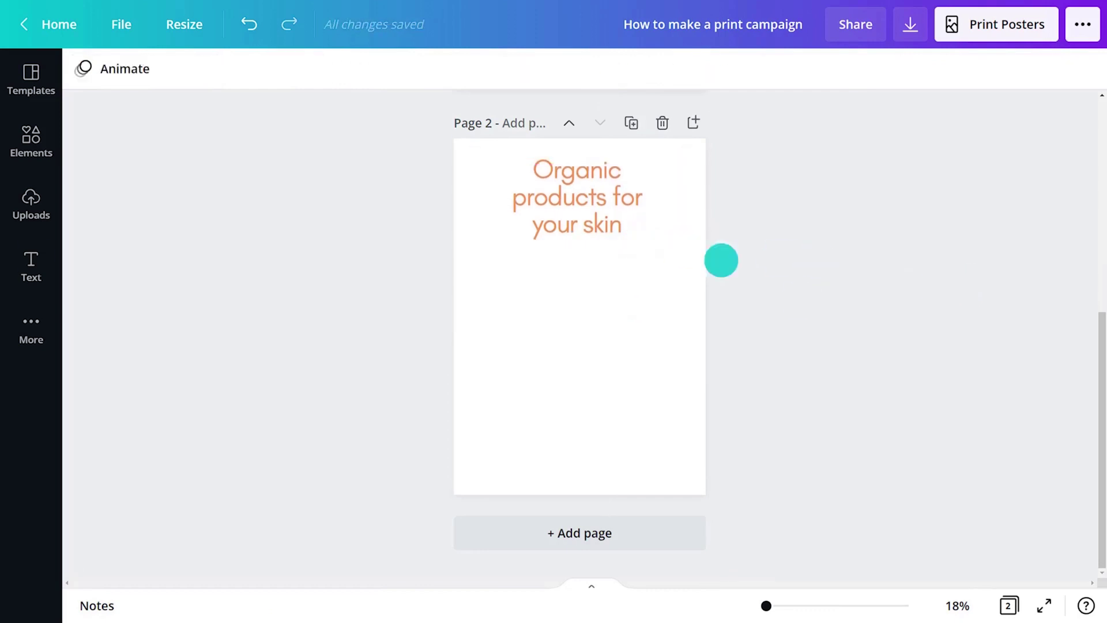
pyautogui.click(31, 265)
pyautogui.click(116, 268)
pyautogui.click(375, 333)
pyautogui.write('LEME')
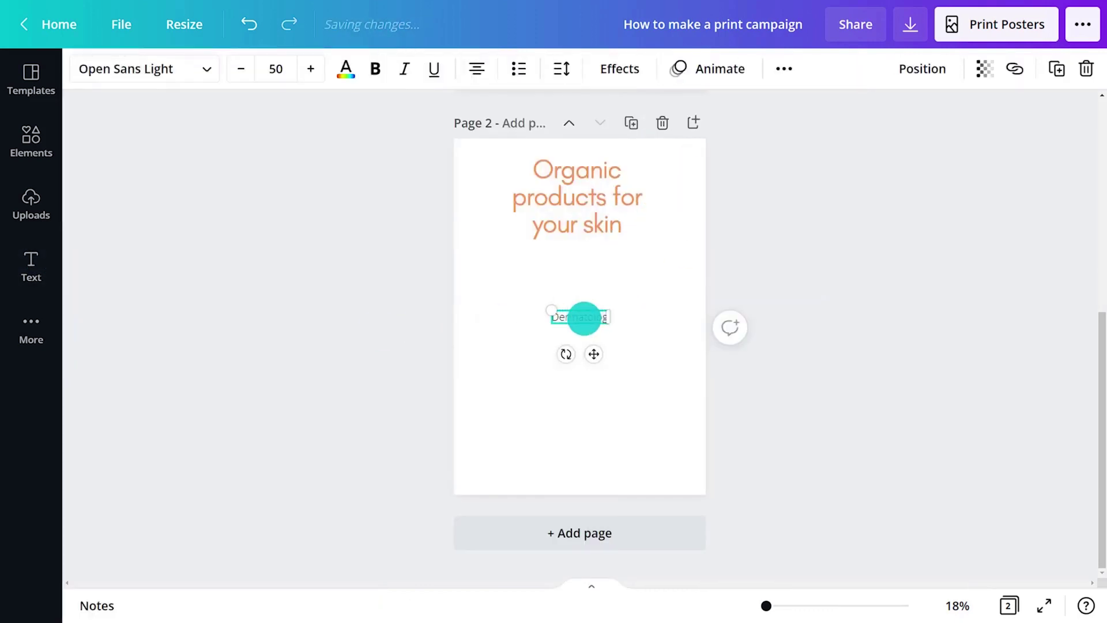
pyautogui.write('ted')
pyautogui.press('Return')
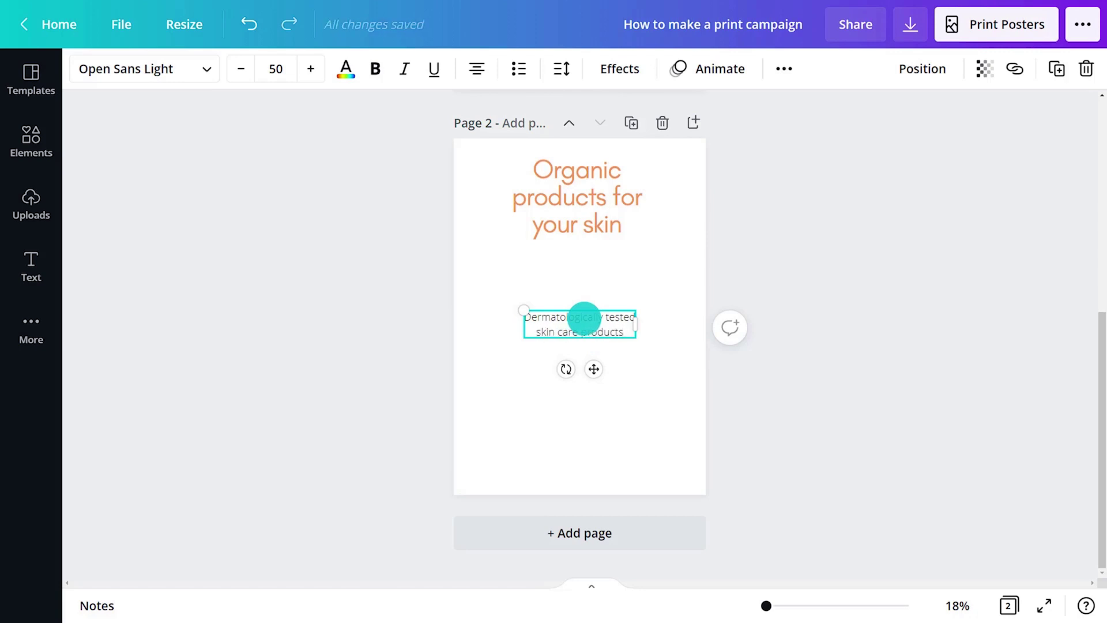
# Style the tagline Glacial Indifference 24, orange and italic, adjust its spacing, and move it near the bottom
pyautogui.click(144, 69)
pyautogui.write('glacial')
pyautogui.click(175, 149)
pyautogui.click(593, 69)
pyautogui.click(585, 390)
pyautogui.click(658, 68)
pyautogui.click(241, 159)
pyautogui.click(715, 69)
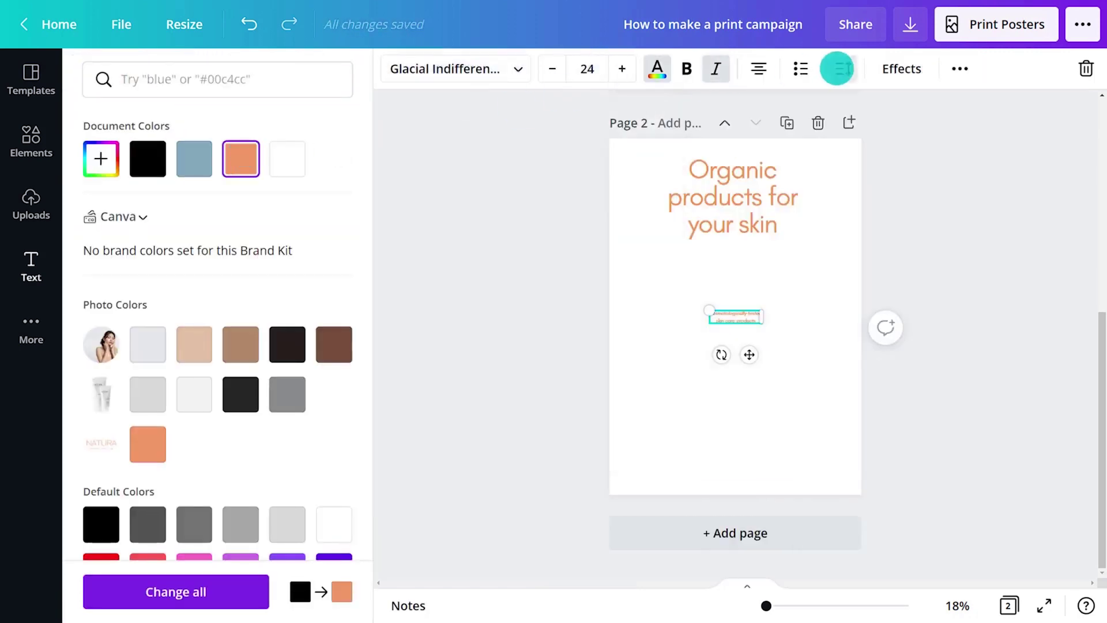
pyautogui.click(836, 68)
pyautogui.click(1065, 129)
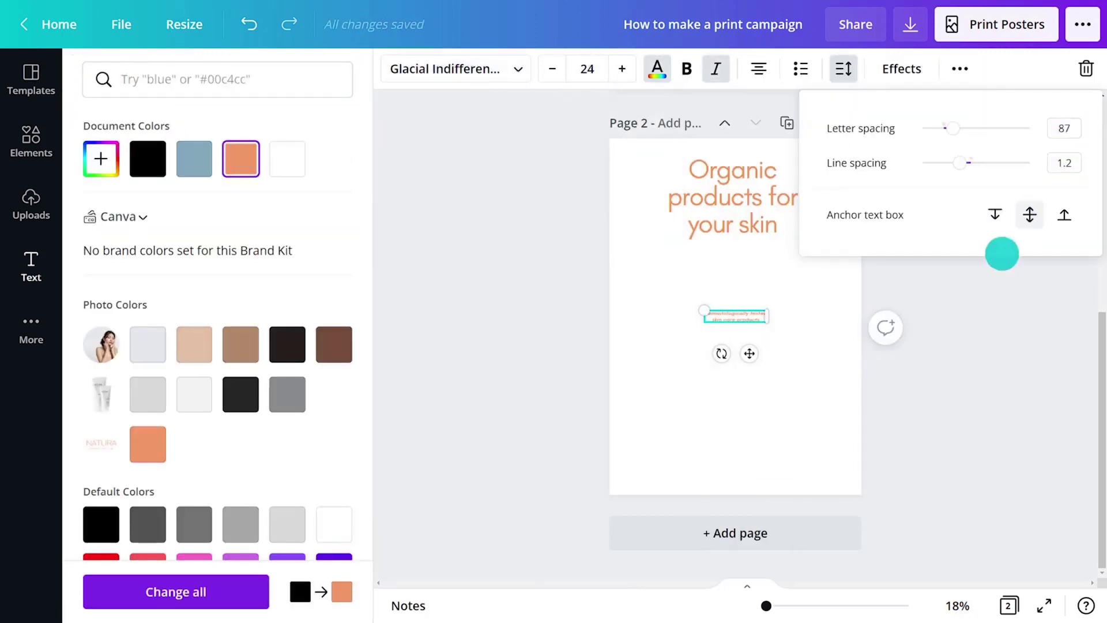
pyautogui.click(736, 317)
pyautogui.moveTo(594, 353); pyautogui.dragTo(594, 477)
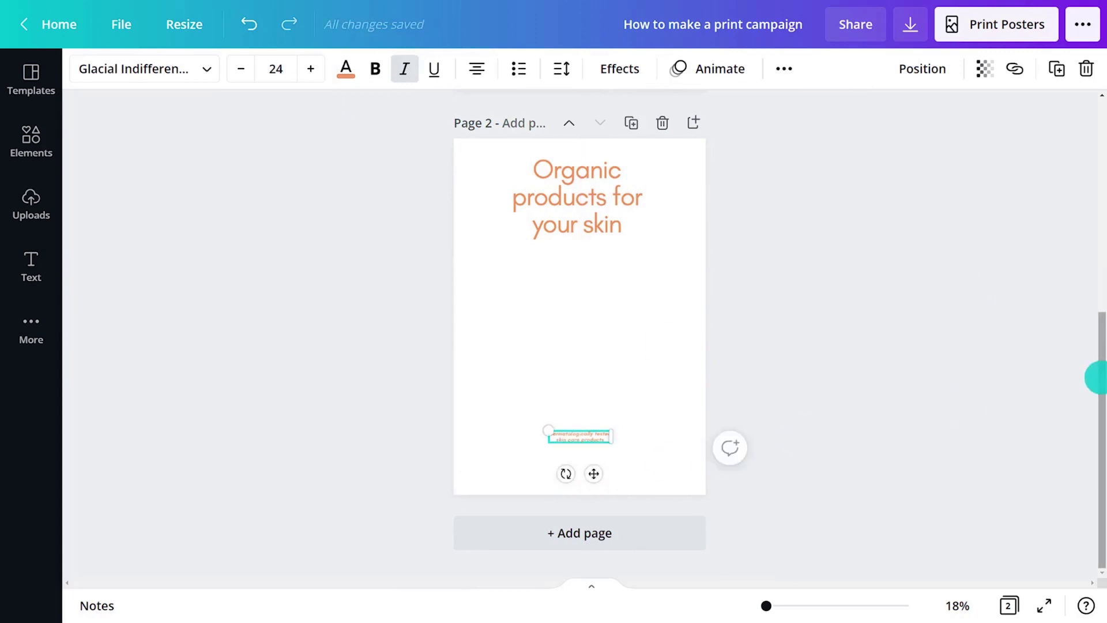
# Copy the NATURA logo from page 1 and paste it onto page 2
pyautogui.moveTo(1095, 378); pyautogui.dragTo(1092, 136)
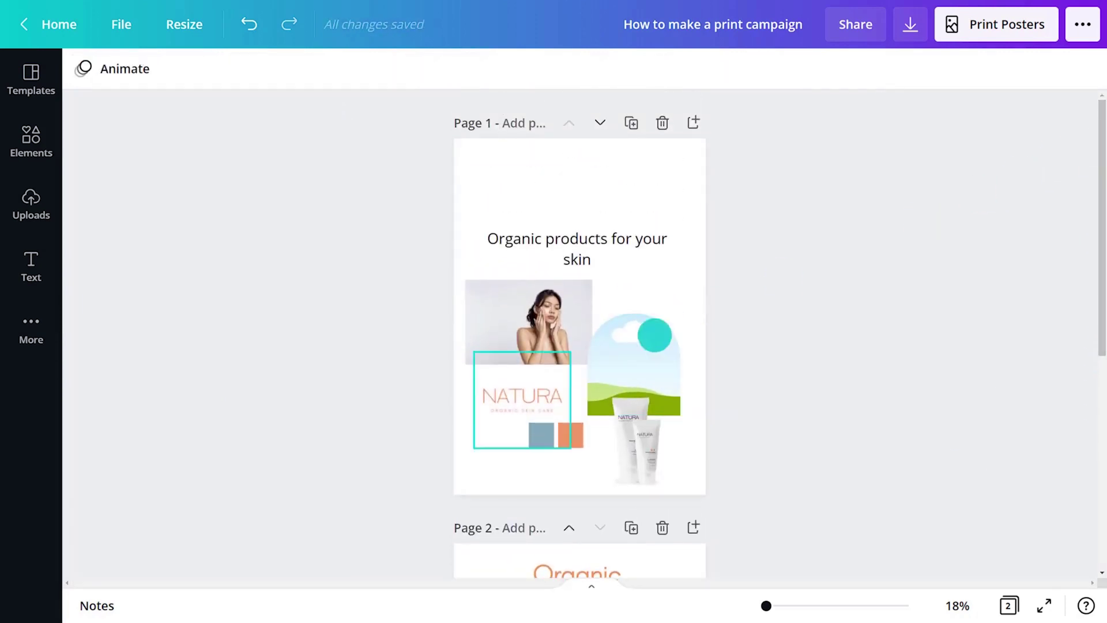
pyautogui.click(512, 397)
pyautogui.hotkey('ctrl', 'c')
pyautogui.moveTo(1097, 231); pyautogui.dragTo(1078, 467)
pyautogui.click(602, 464)
pyautogui.hotkey('ctrl', 'v')
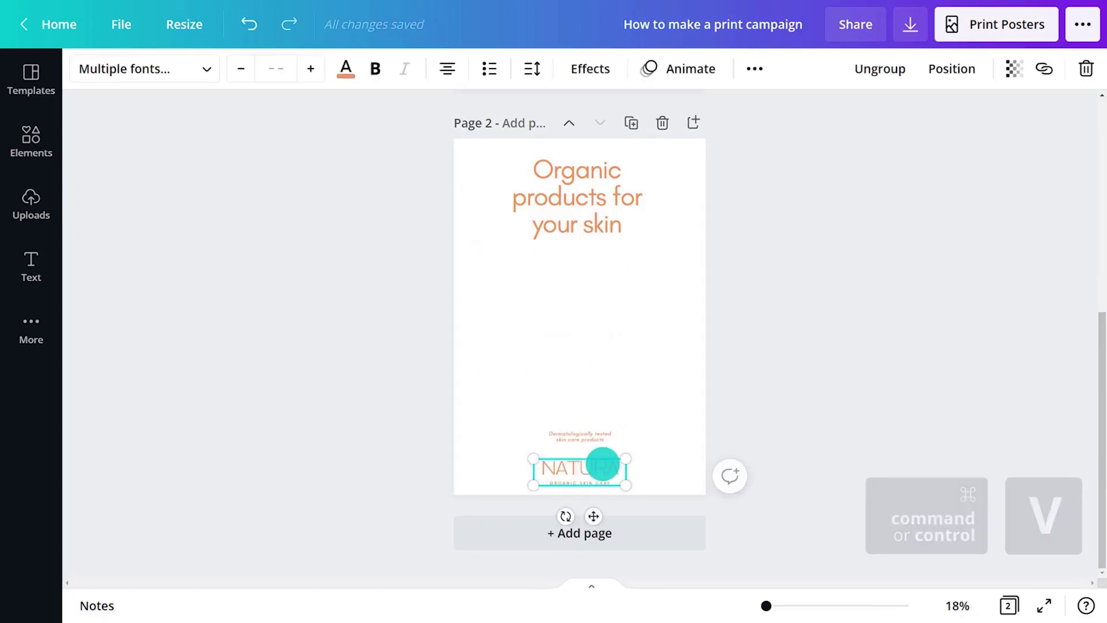
pyautogui.click(672, 432)
# Make page 2's background orange and turn the headline and tagline white
pyautogui.click(795, 429)
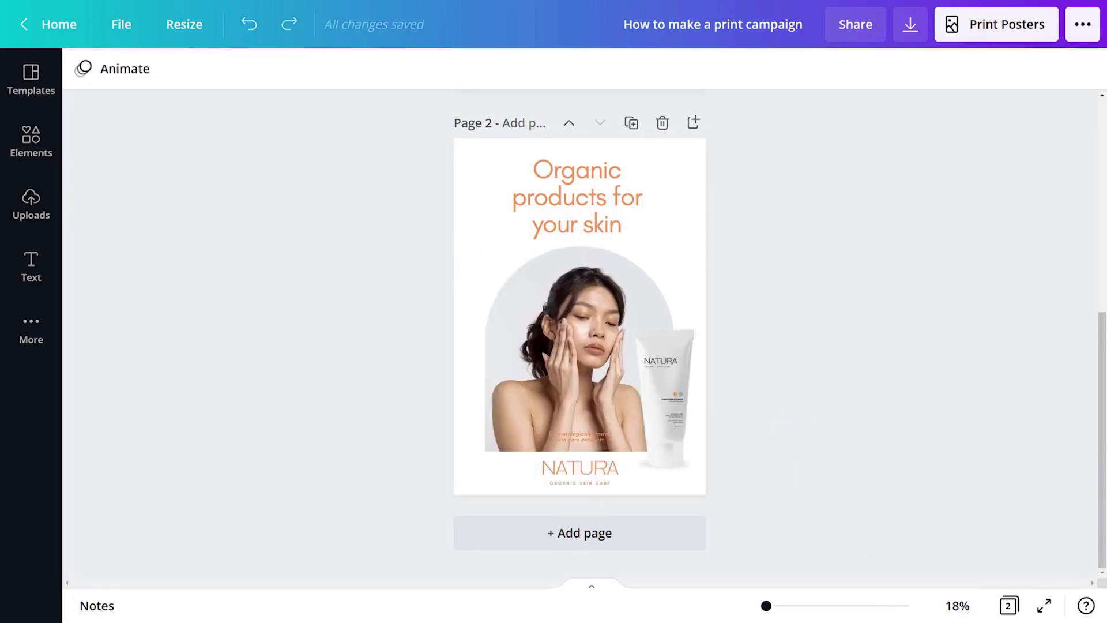
pyautogui.click(470, 268)
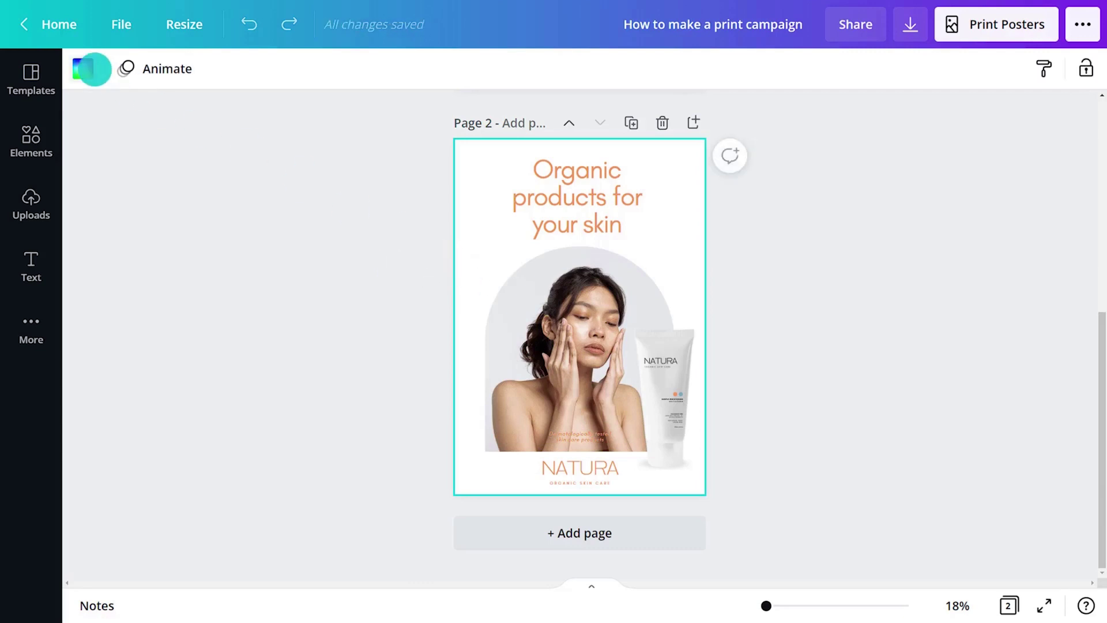
pyautogui.click(85, 69)
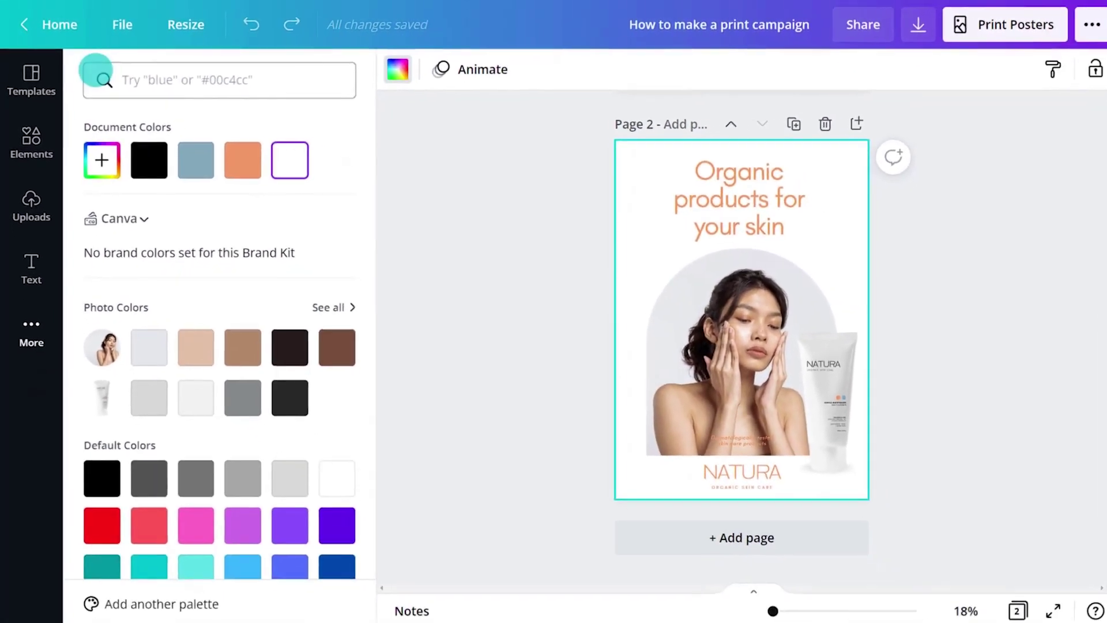
pyautogui.click(242, 160)
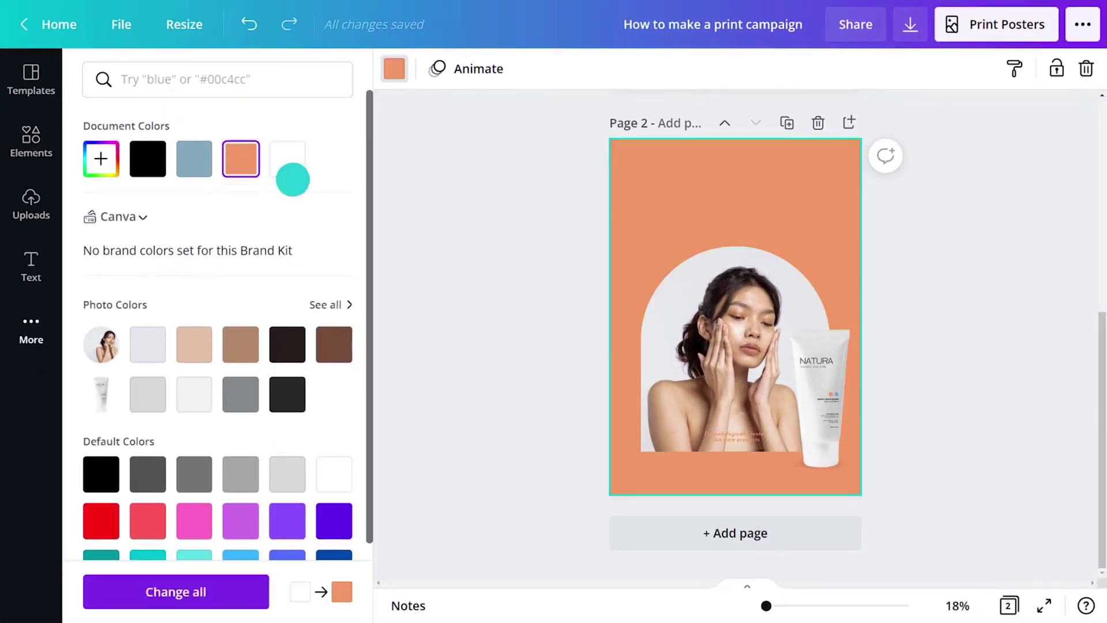
pyautogui.click(663, 191)
pyautogui.click(350, 68)
pyautogui.click(287, 158)
pyautogui.click(735, 437)
# Add a white square shape to page 2
pyautogui.click(286, 158)
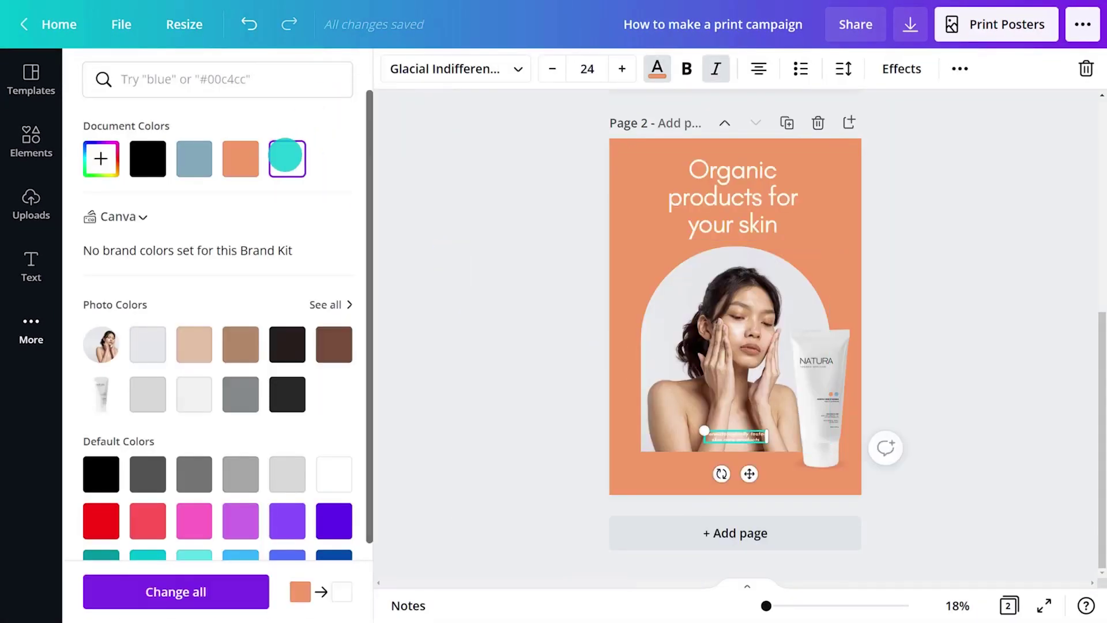
pyautogui.click(31, 141)
pyautogui.click(162, 331)
pyautogui.click(376, 335)
pyautogui.click(82, 68)
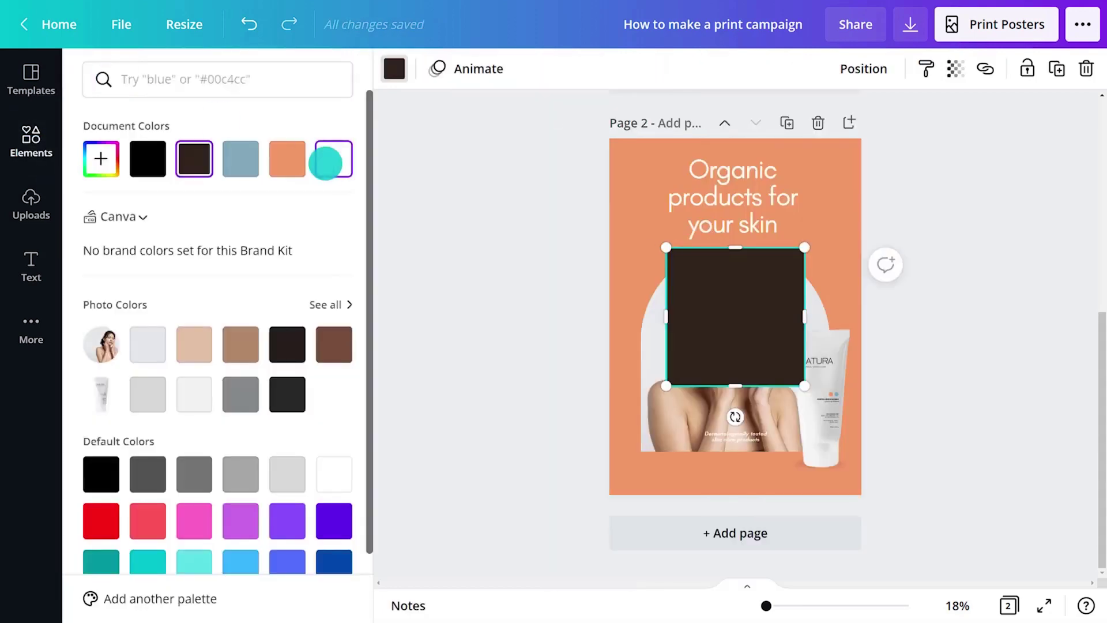
pyautogui.click(324, 161)
# Stretch the white square into a full-width band along the page bottom and send it backward
pyautogui.moveTo(735, 323); pyautogui.dragTo(584, 452)
pyautogui.moveTo(511, 473); pyautogui.dragTo(455, 473)
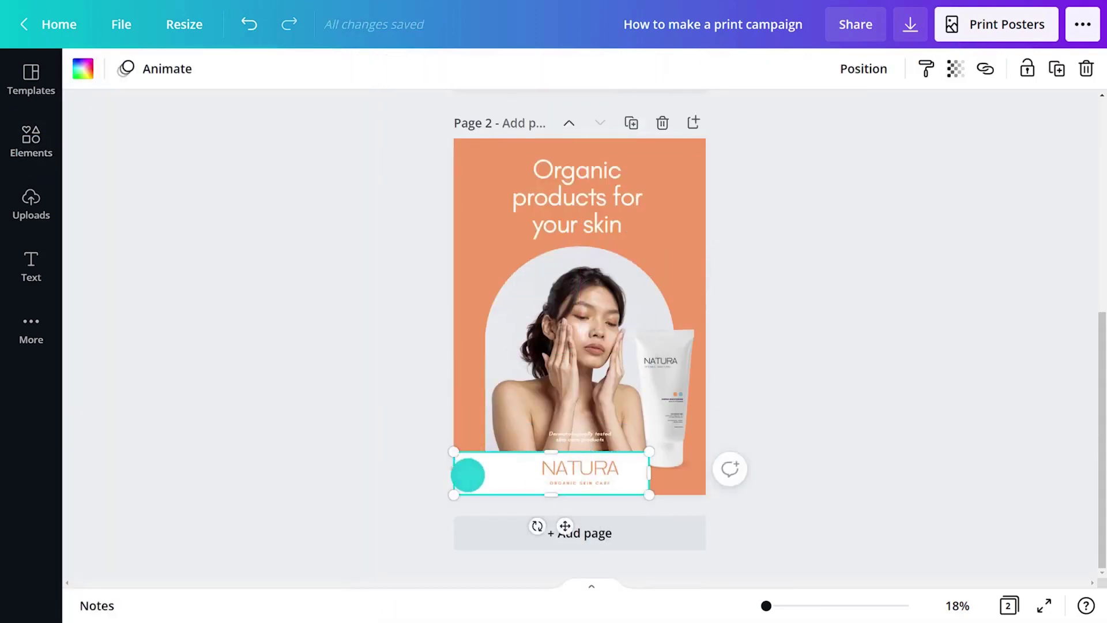
pyautogui.moveTo(649, 473); pyautogui.dragTo(705, 474)
pyautogui.click(860, 68)
pyautogui.click(790, 121)
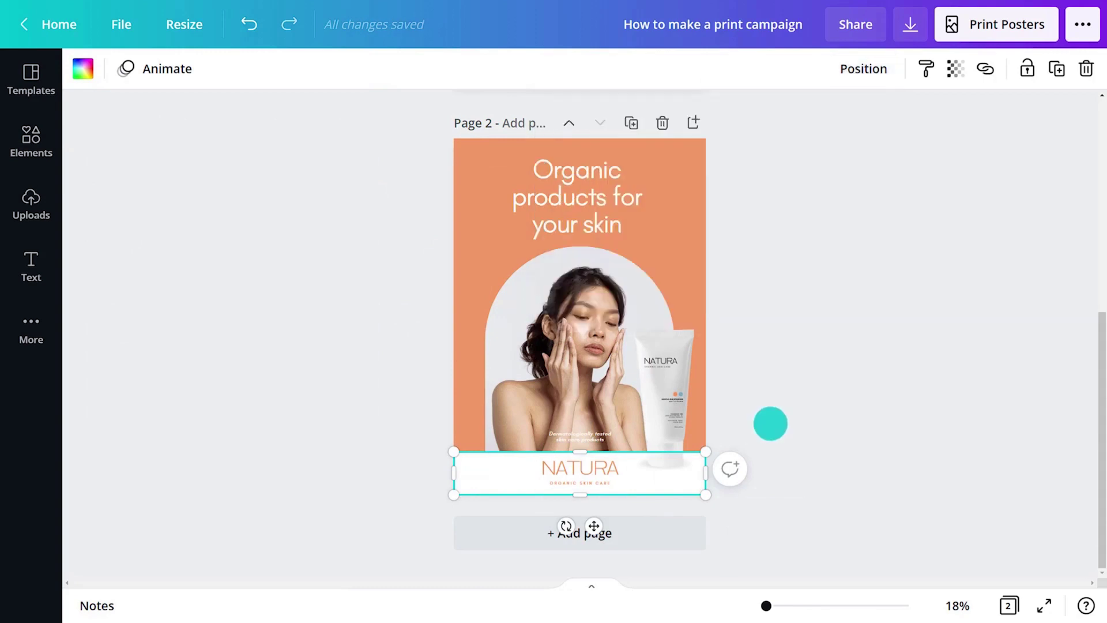
pyautogui.click(771, 424)
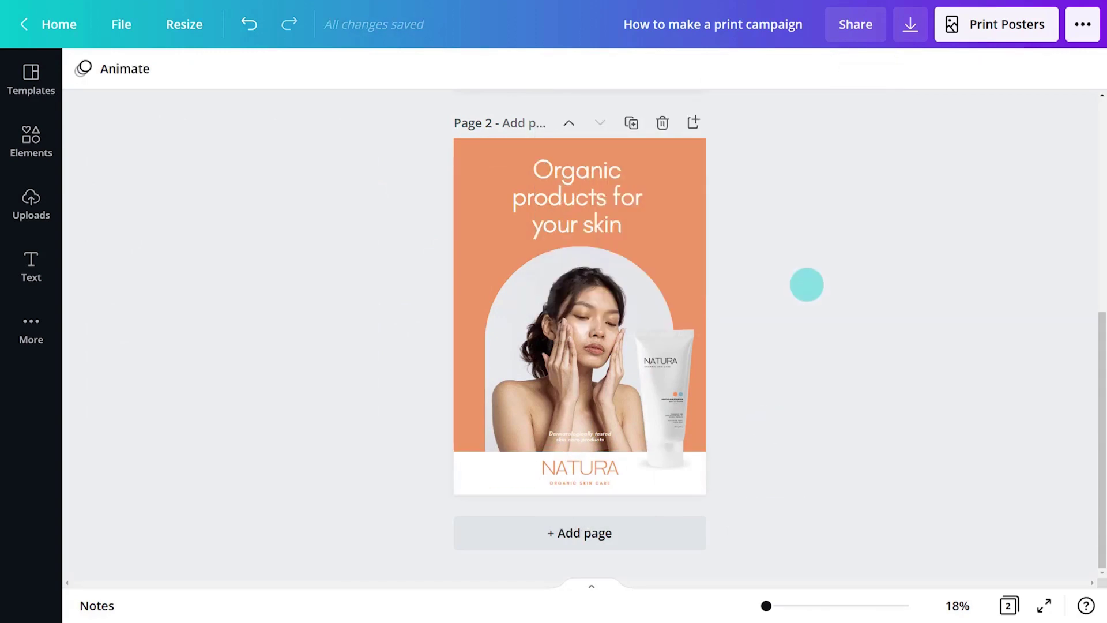
# Duplicate page 2 as page 3, delete its photo and tube, and make a recent photo the background
pyautogui.click(633, 122)
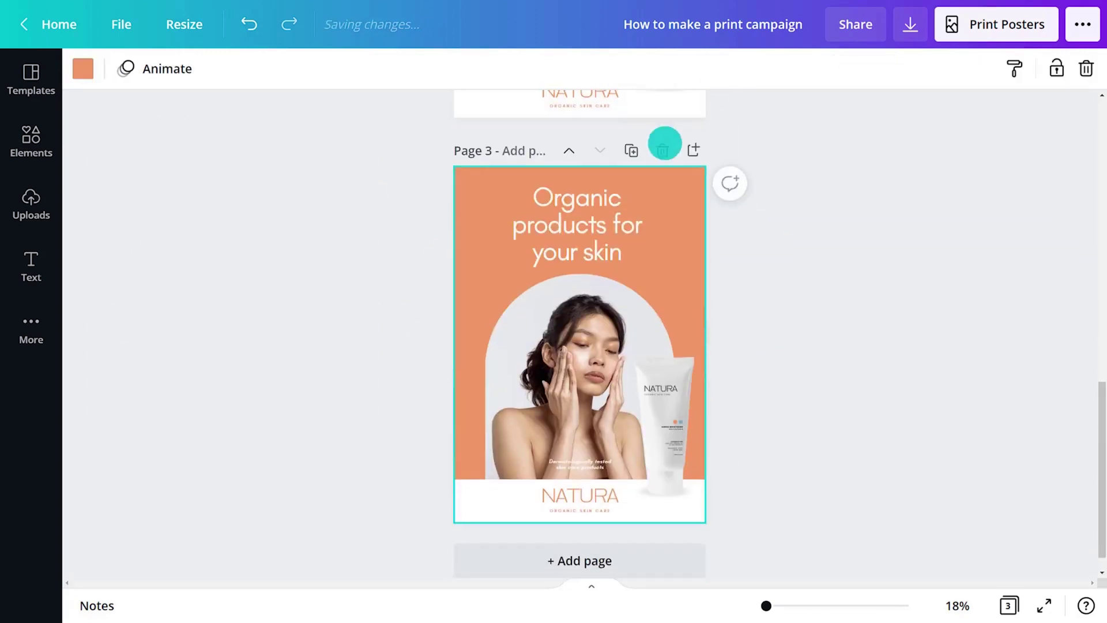
pyautogui.moveTo(1099, 415); pyautogui.dragTo(1099, 472)
pyautogui.press('Delete')
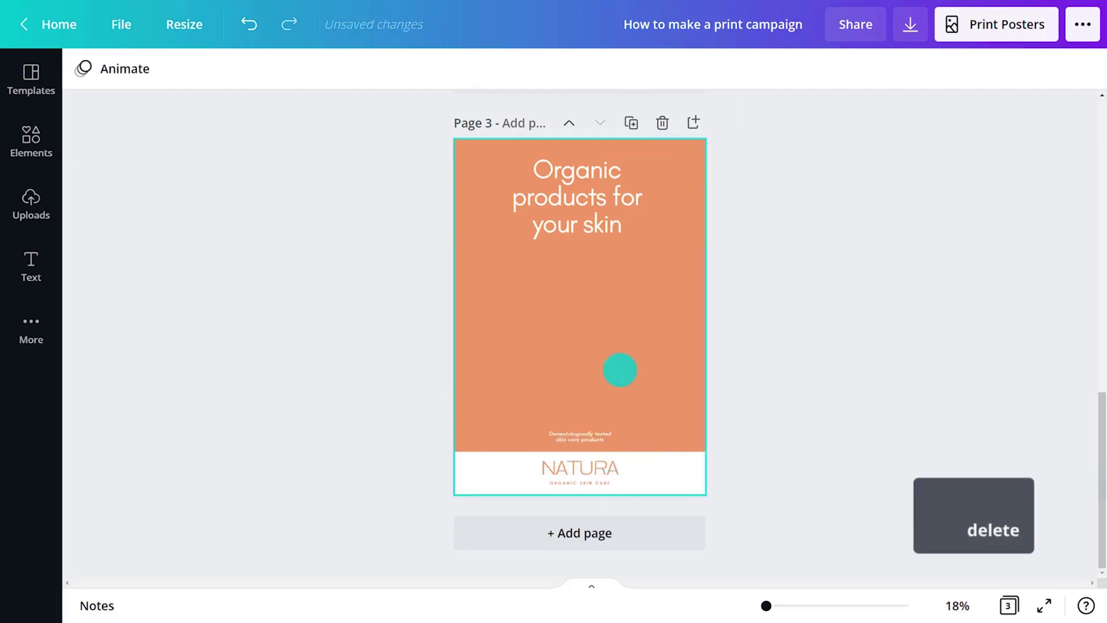
pyautogui.click(49, 129)
pyautogui.click(127, 252)
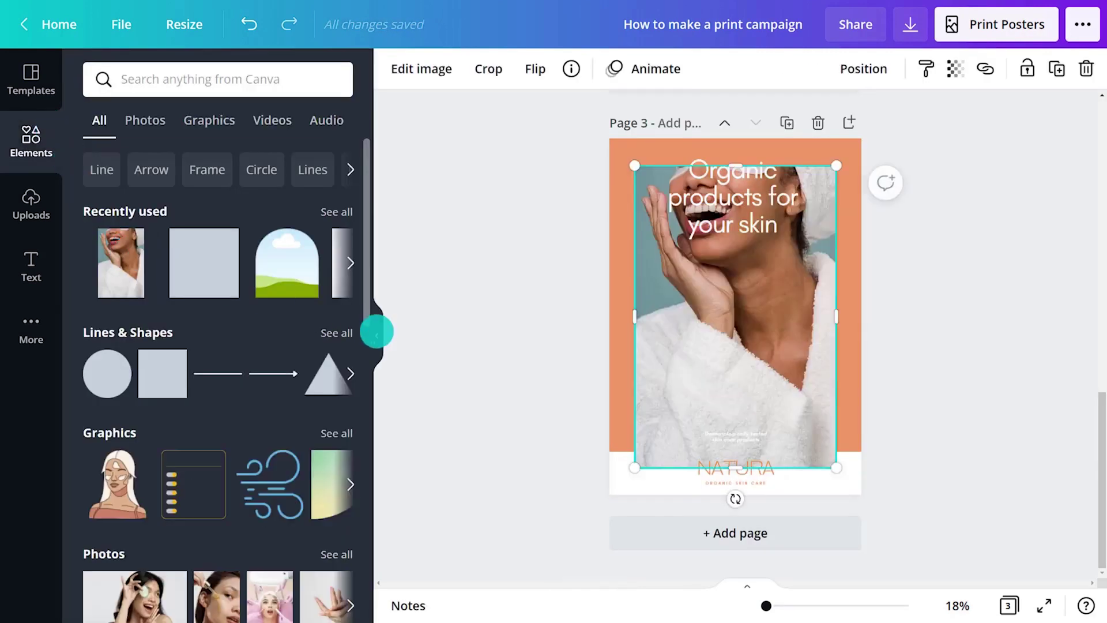
pyautogui.click(377, 335)
pyautogui.rightClick(574, 326)
pyautogui.click(696, 534)
# Recolour page 3's NATURA band blue-grey and scroll through the five pages
pyautogui.click(667, 485)
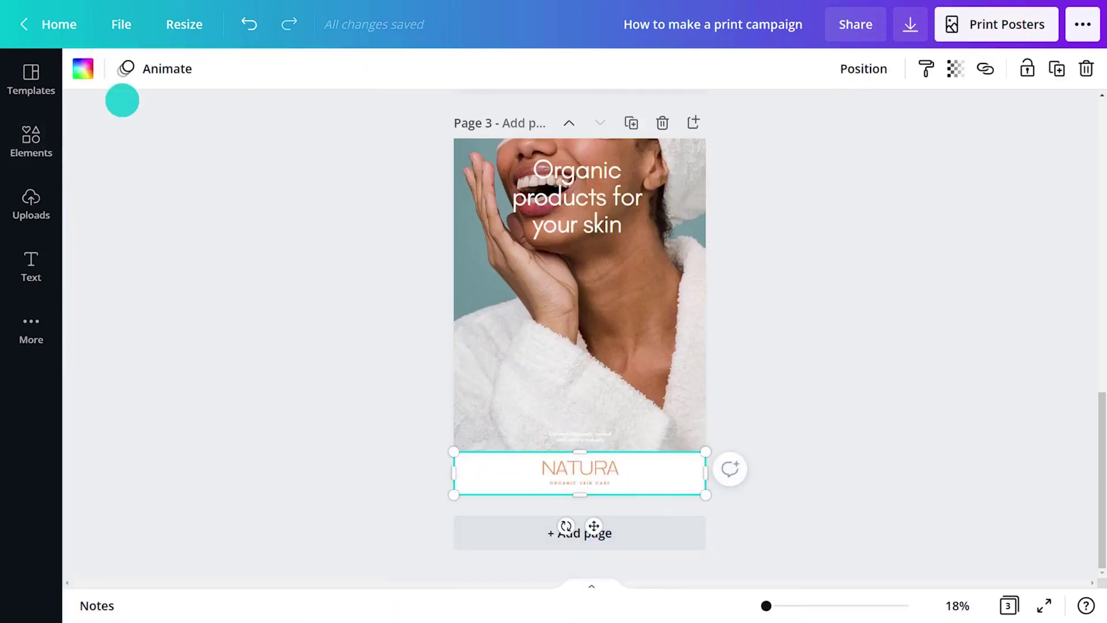
pyautogui.click(82, 69)
pyautogui.click(193, 155)
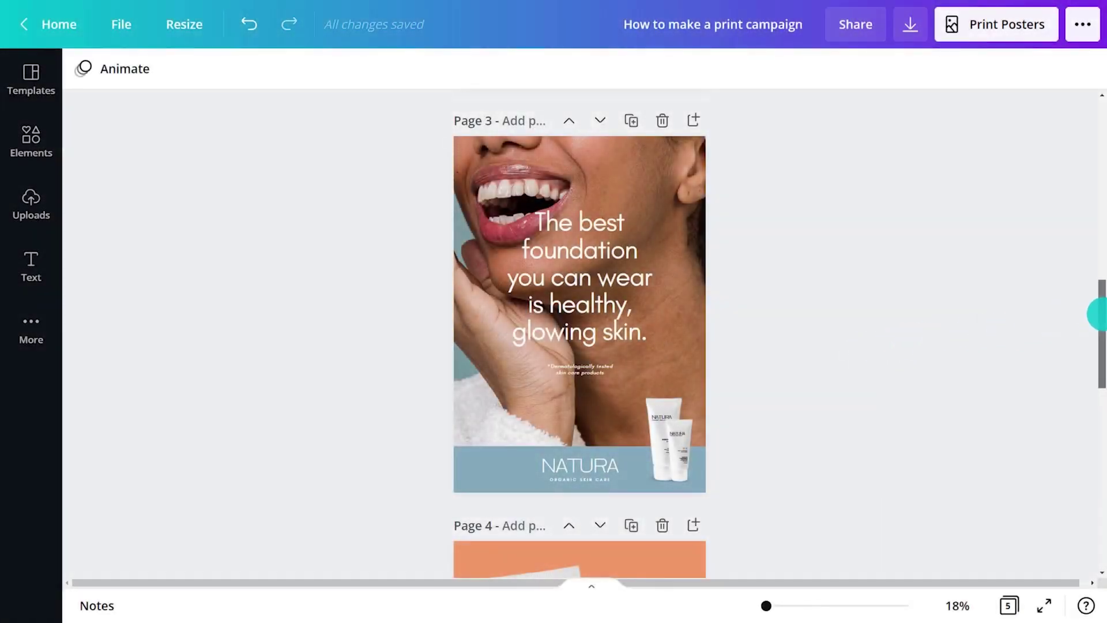
pyautogui.moveTo(1099, 316); pyautogui.dragTo(1098, 503)
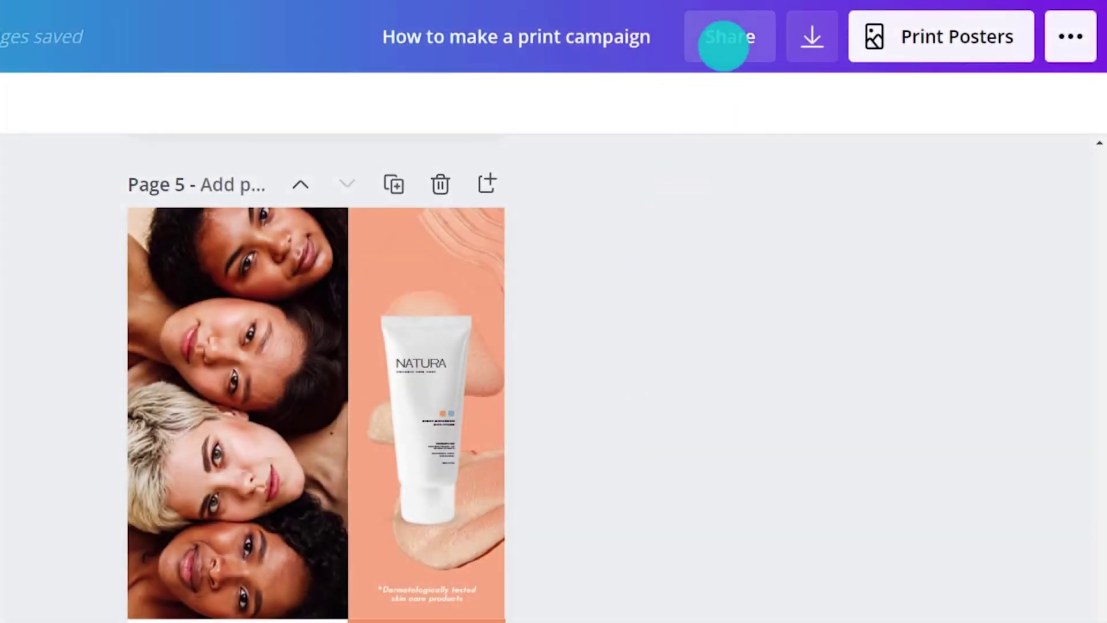
# Share the design by e-mail with a collaborator who gets Can edit access
pyautogui.click(725, 40)
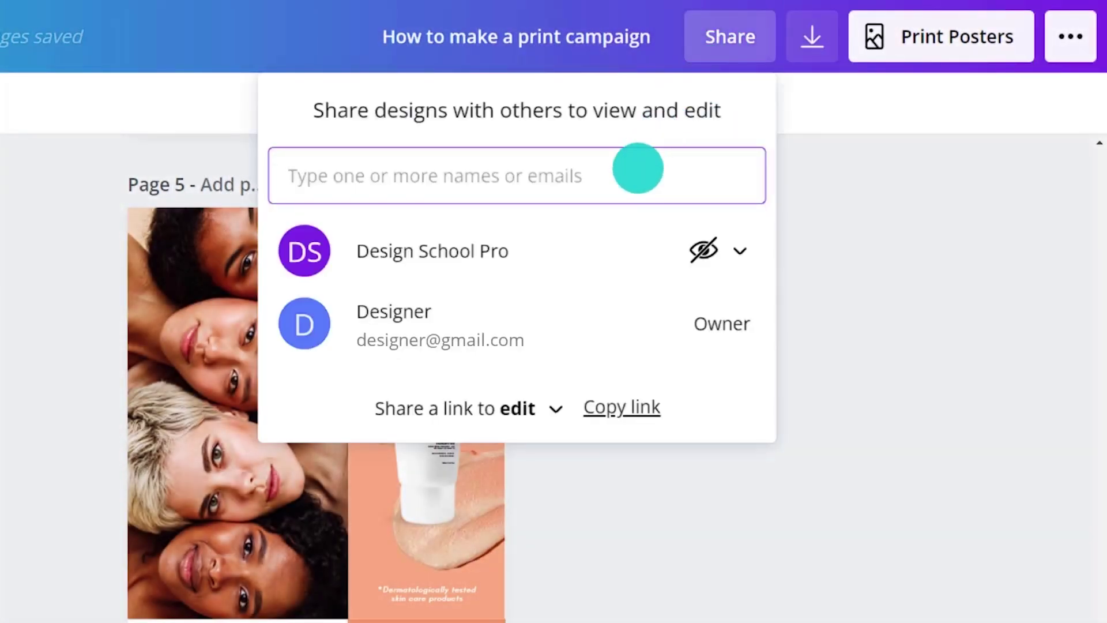
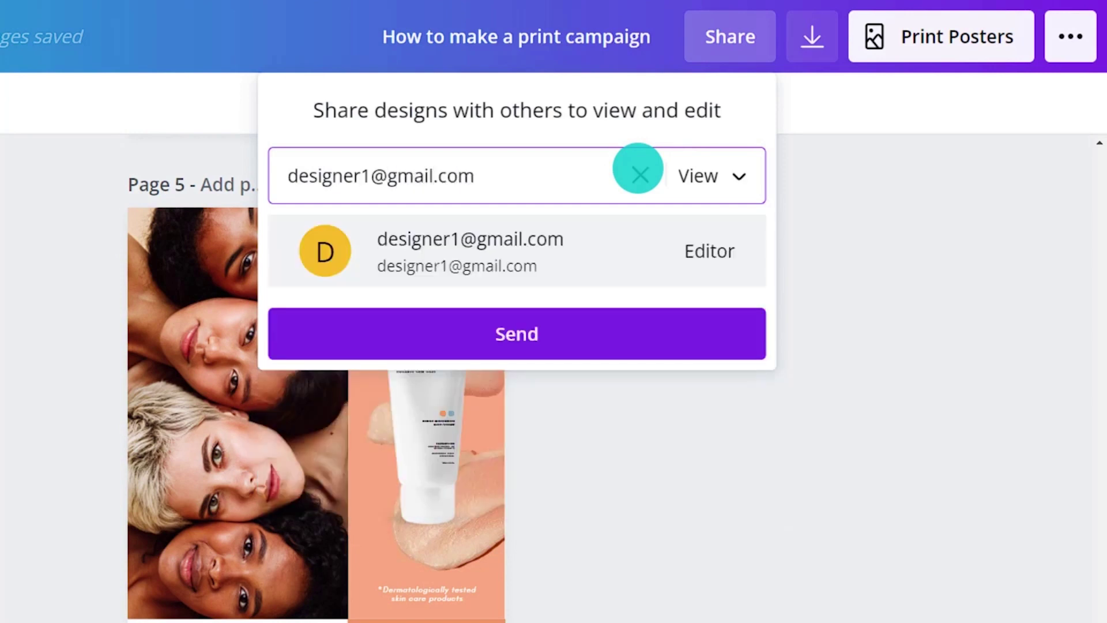
pyautogui.click(741, 169)
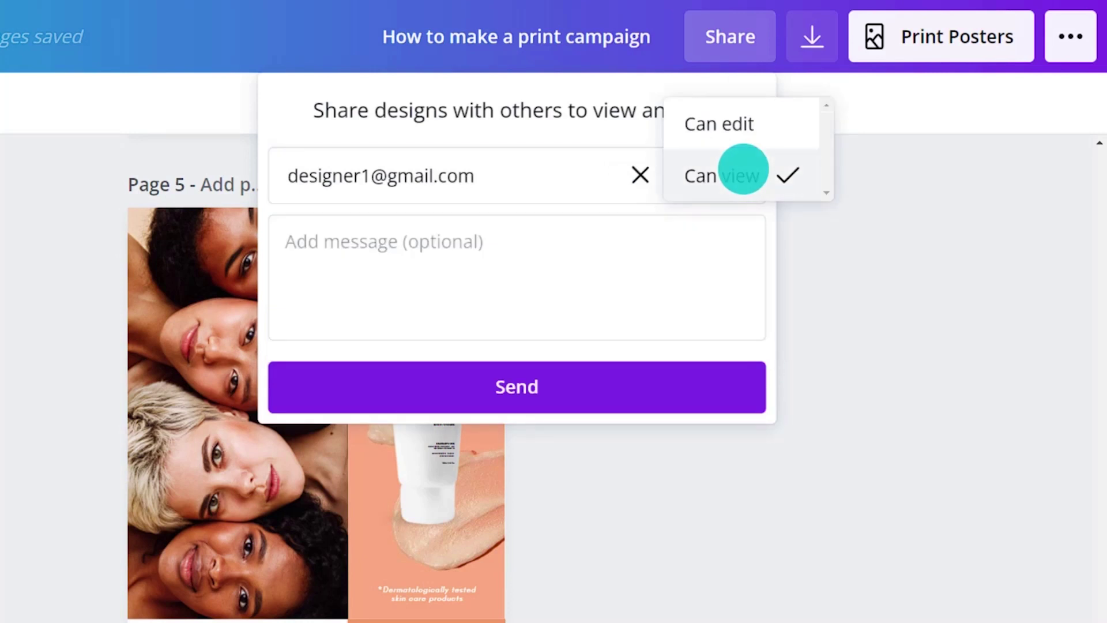
pyautogui.click(778, 130)
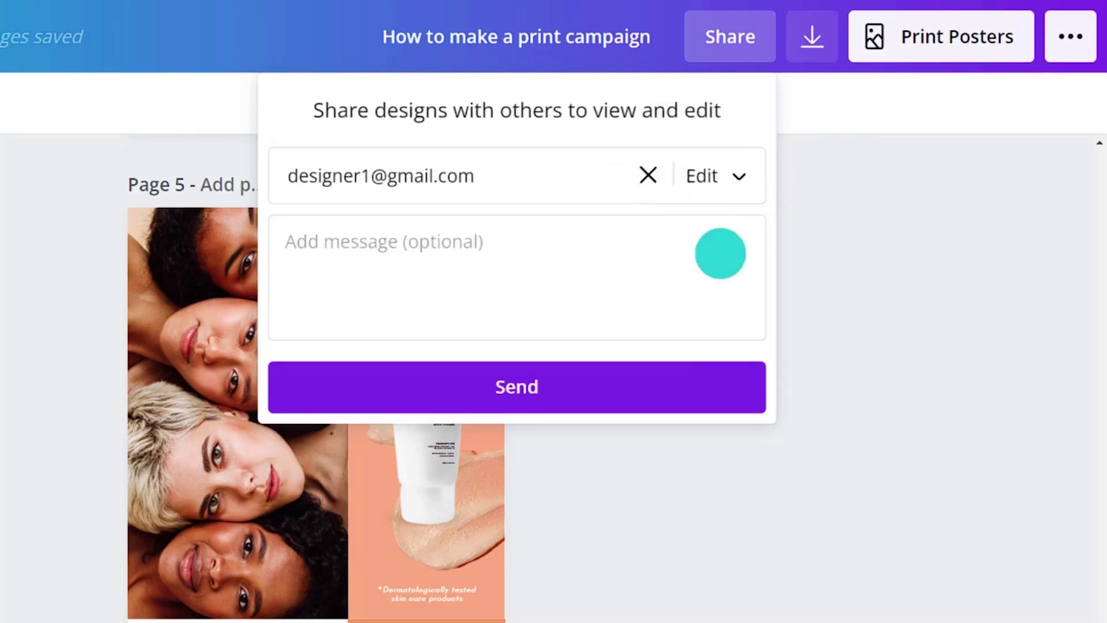
pyautogui.click(657, 373)
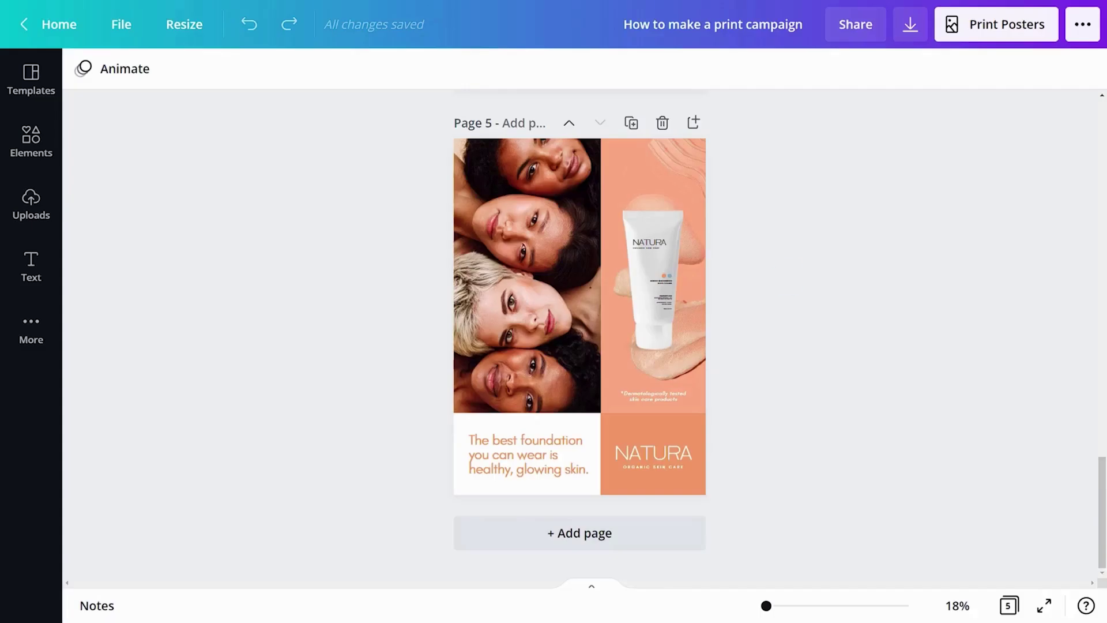
# Set the design's share link to view-only and copy it
pyautogui.click(864, 29)
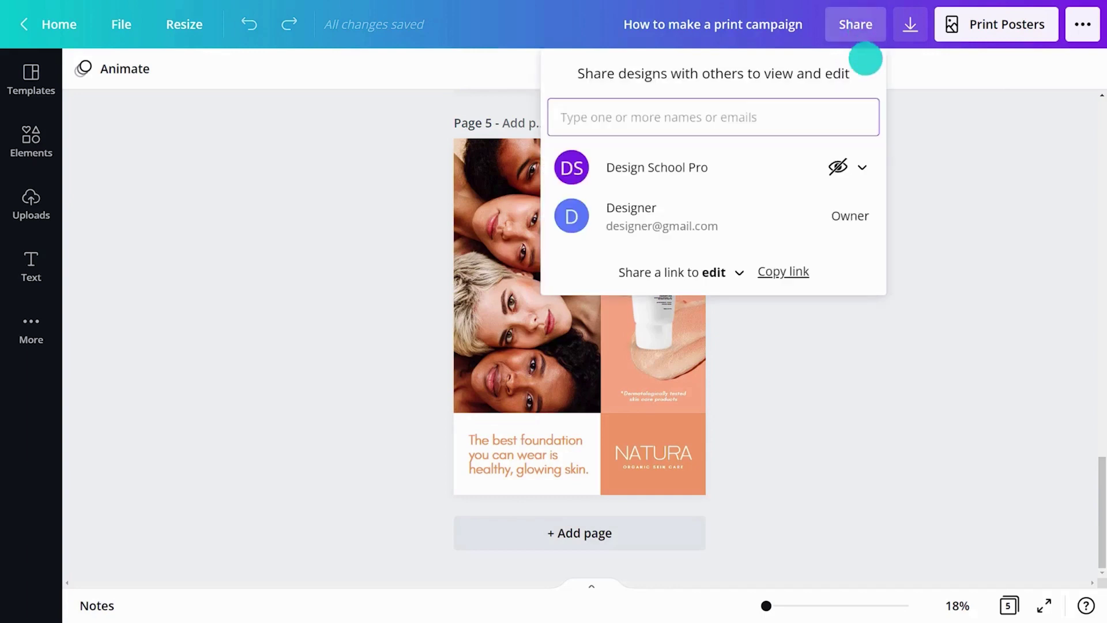
pyautogui.click(744, 272)
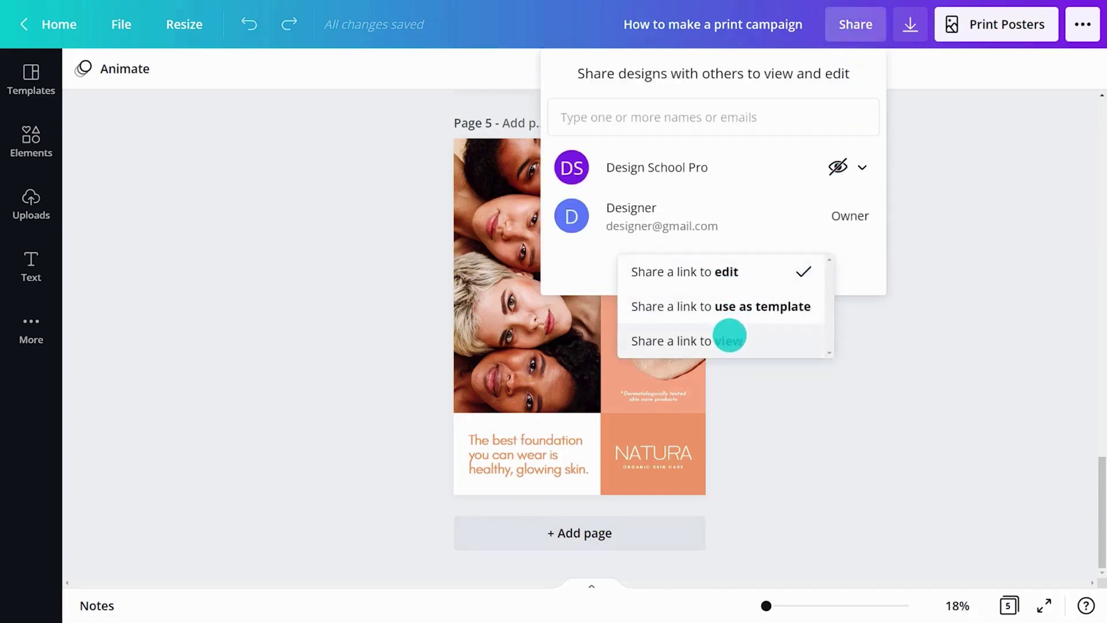
pyautogui.click(729, 338)
pyautogui.click(784, 275)
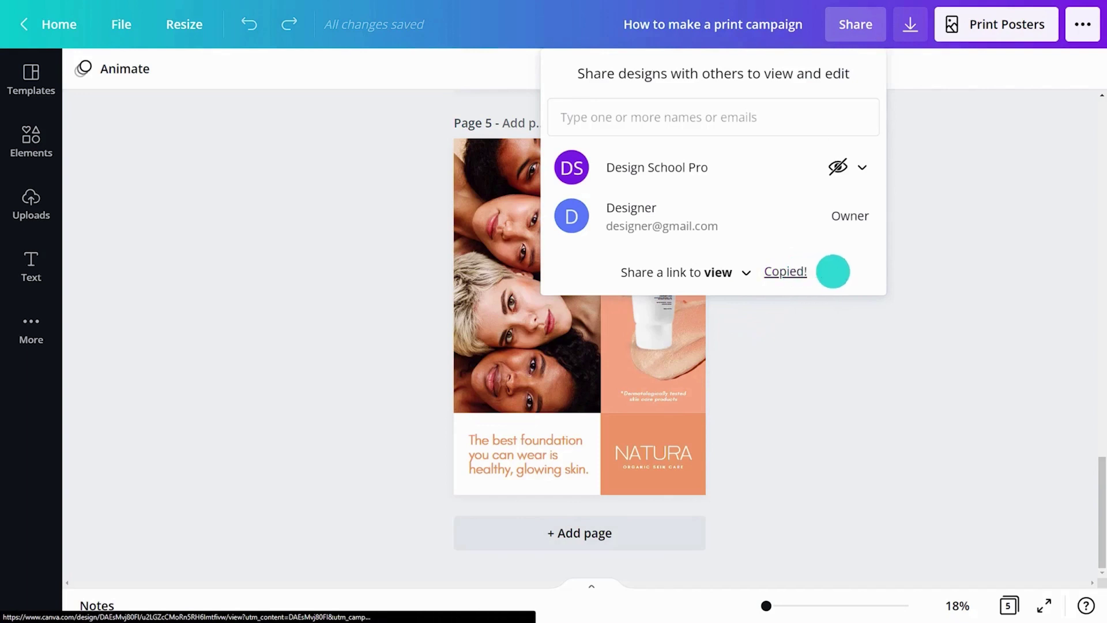
pyautogui.press('Escape')
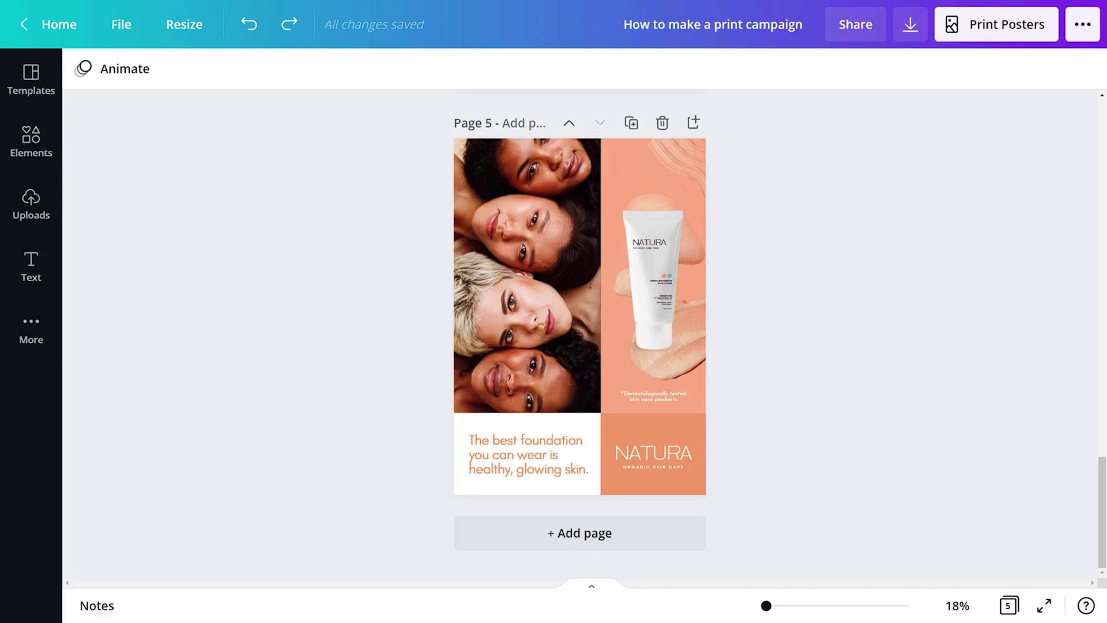
# Show the print bleed around the pages and zoom the canvas to 75%
pyautogui.click(121, 23)
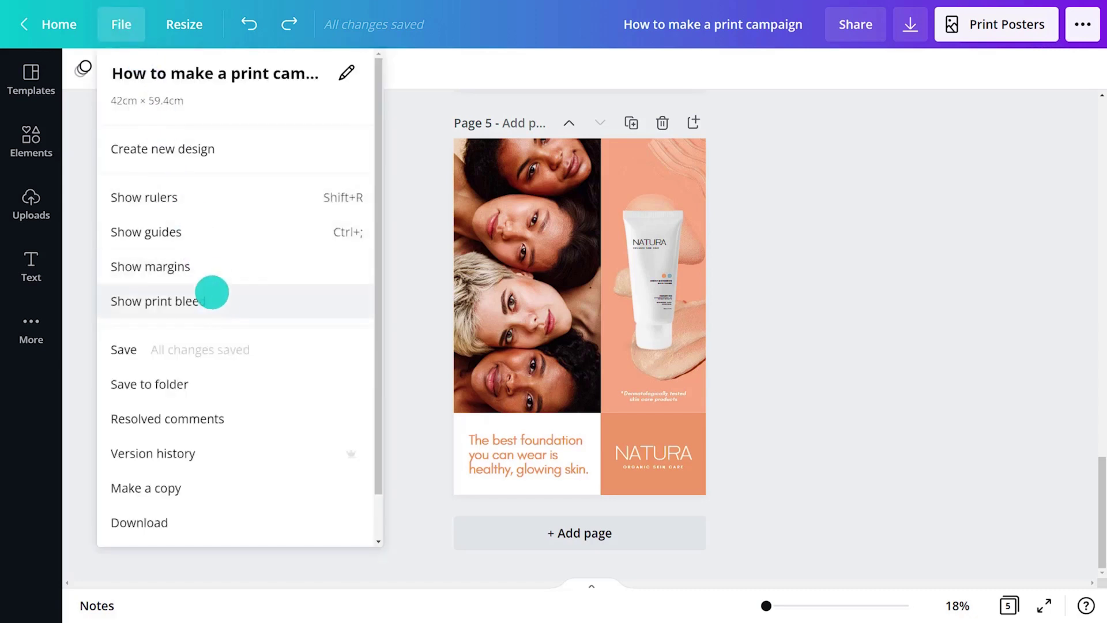
pyautogui.click(214, 300)
pyautogui.click(948, 607)
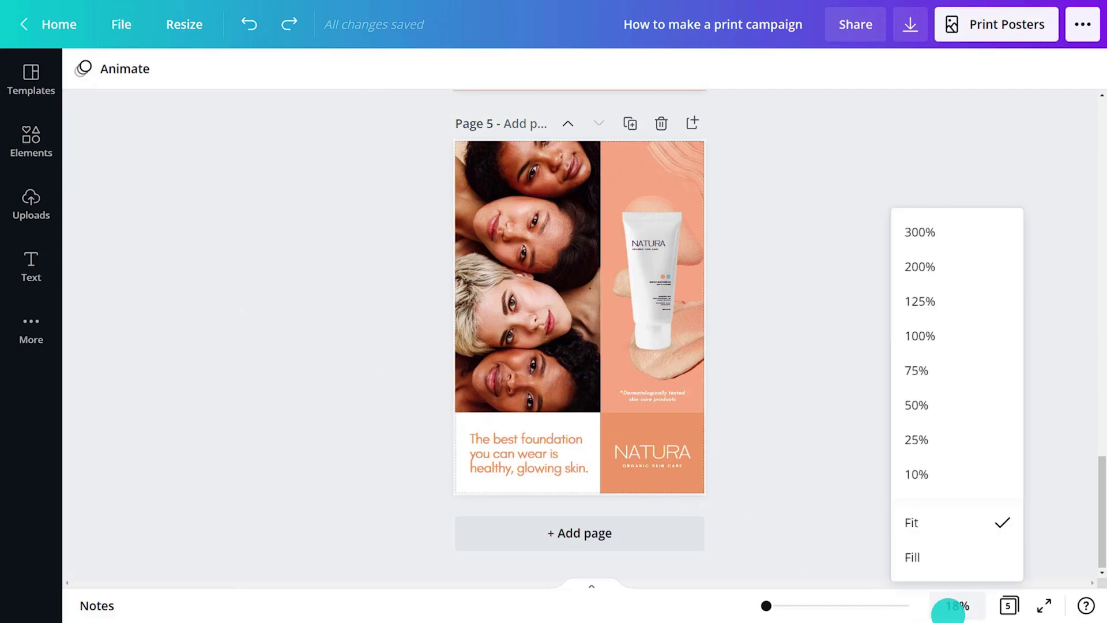
pyautogui.click(928, 369)
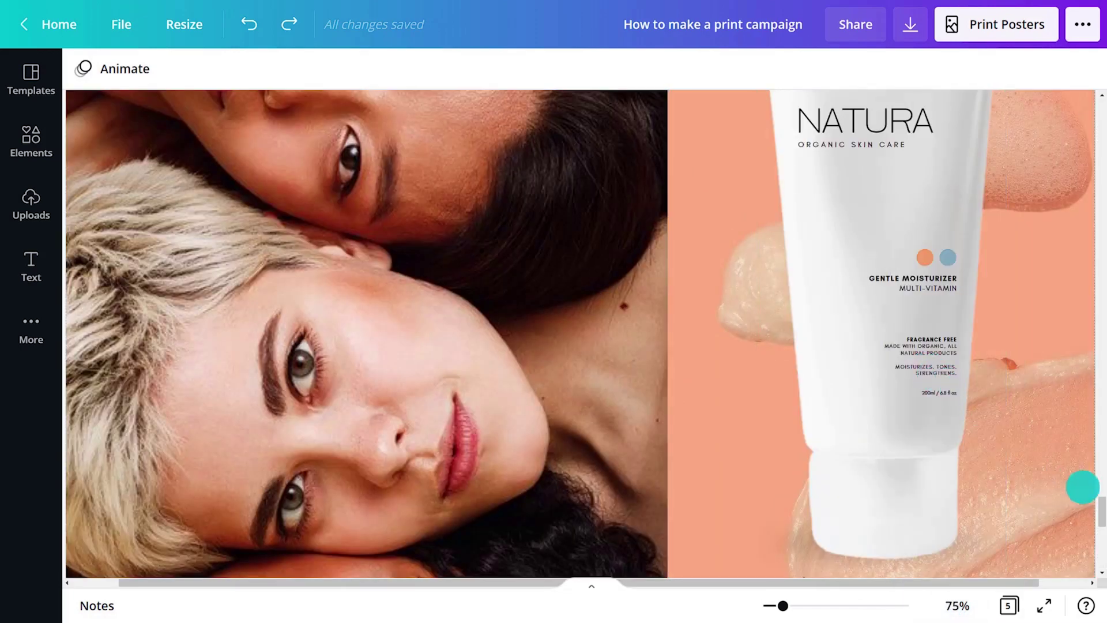
pyautogui.scroll(5, 1094, 484)
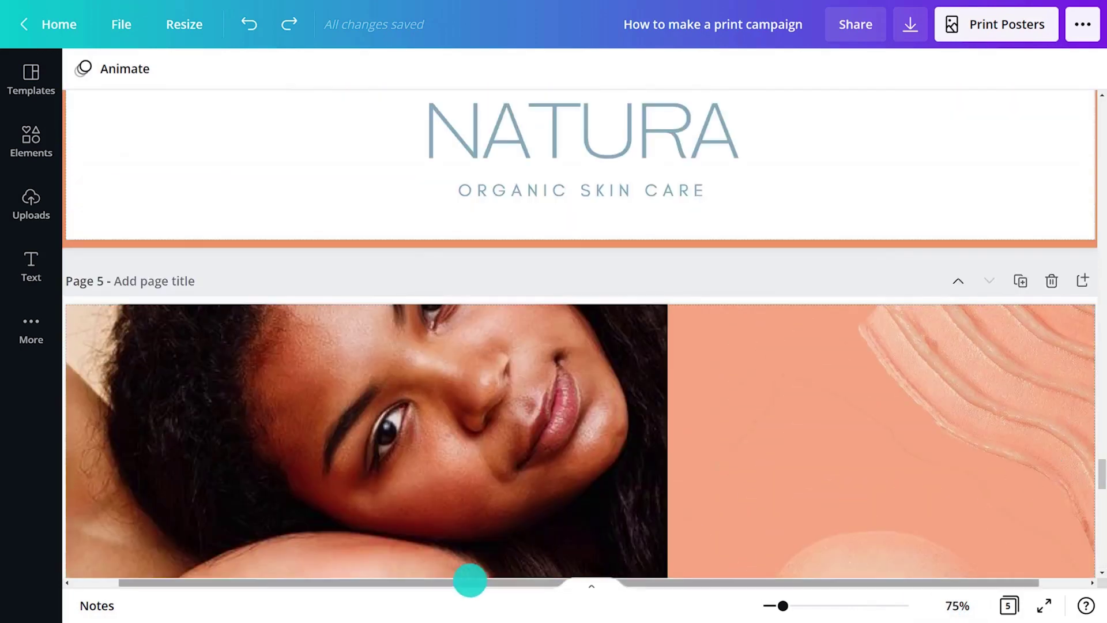
# Stretch page 5's photo, peach block and NATURA block to the bleed edges, then zoom to Fit
pyautogui.moveTo(469, 581); pyautogui.dragTo(361, 582)
pyautogui.click(425, 314)
pyautogui.moveTo(419, 304); pyautogui.dragTo(419, 296)
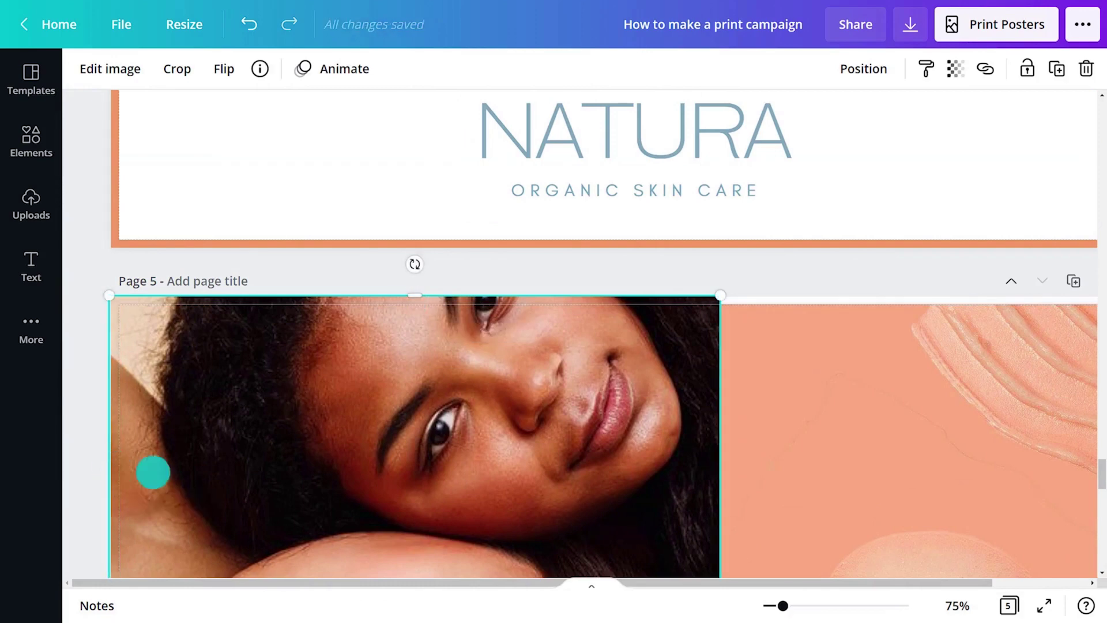
pyautogui.moveTo(873, 582); pyautogui.dragTo(969, 582)
pyautogui.click(828, 302)
pyautogui.moveTo(1041, 448); pyautogui.dragTo(1095, 544)
pyautogui.click(1033, 386)
pyautogui.moveTo(1039, 320); pyautogui.dragTo(1045, 323)
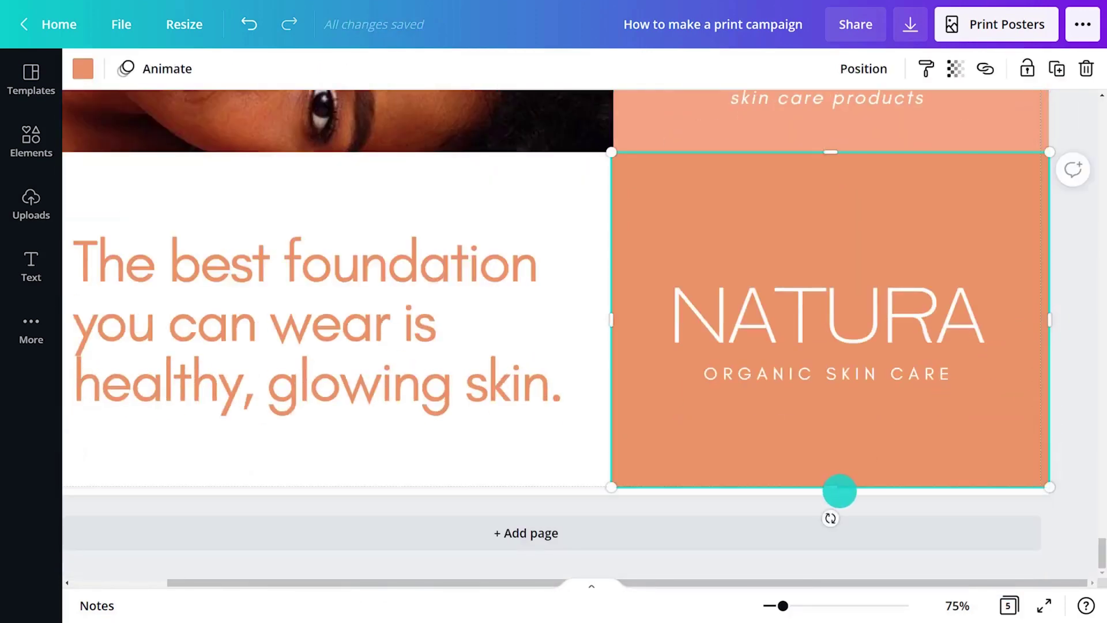
pyautogui.moveTo(838, 490); pyautogui.dragTo(843, 496)
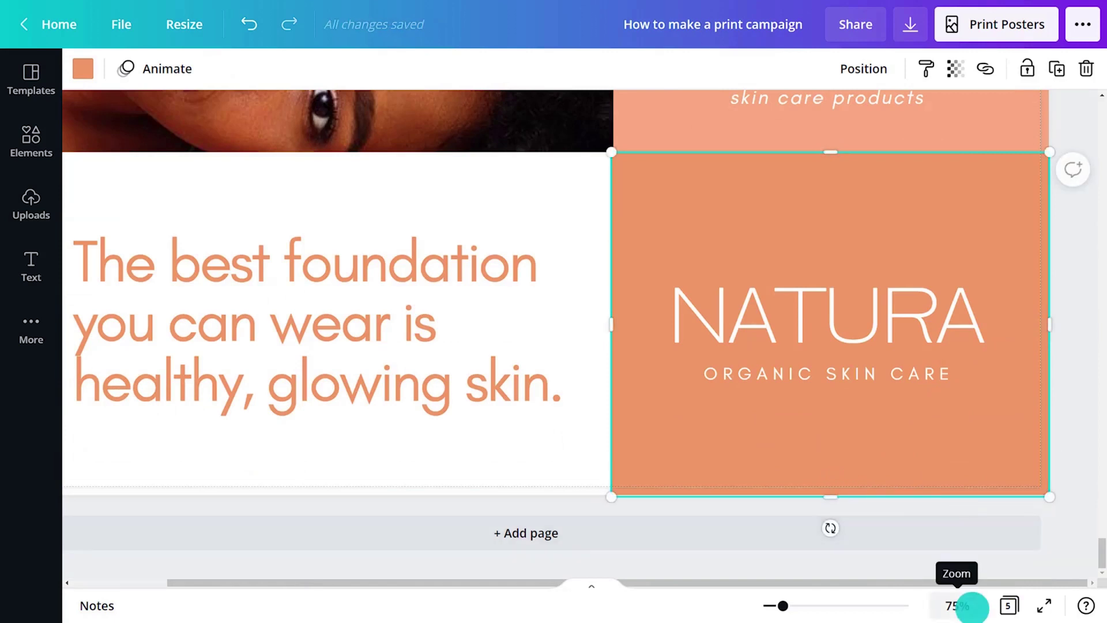
pyautogui.click(958, 605)
pyautogui.click(949, 524)
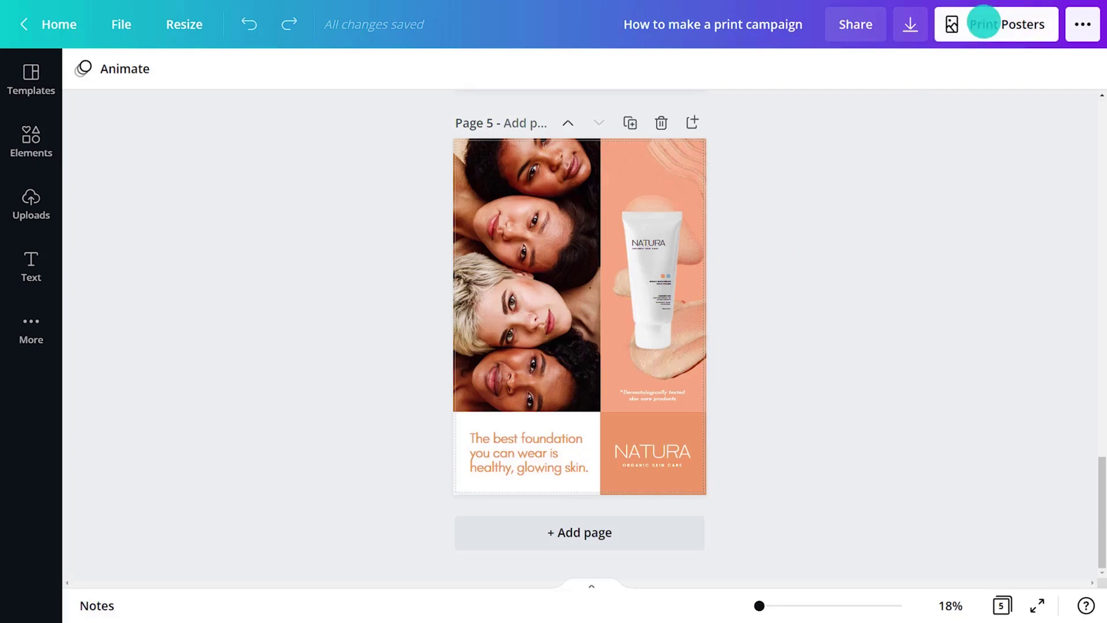
# Set up a print poster order in A2 for pages 2–5 only, 2 copies
pyautogui.click(983, 23)
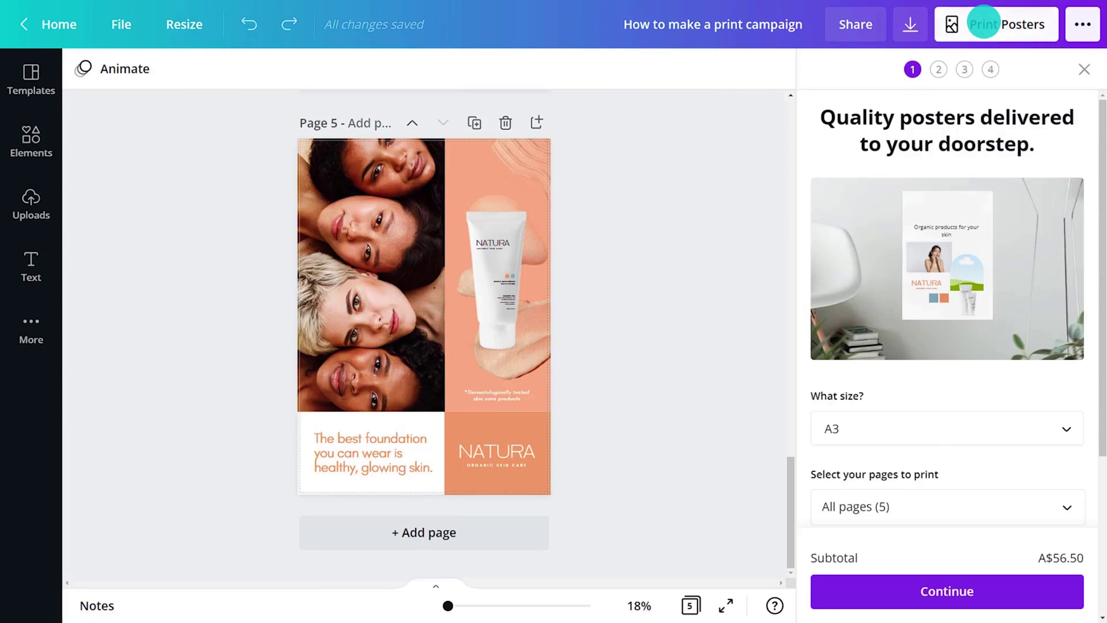
pyautogui.moveTo(1095, 140); pyautogui.dragTo(1095, 351)
pyautogui.click(913, 193)
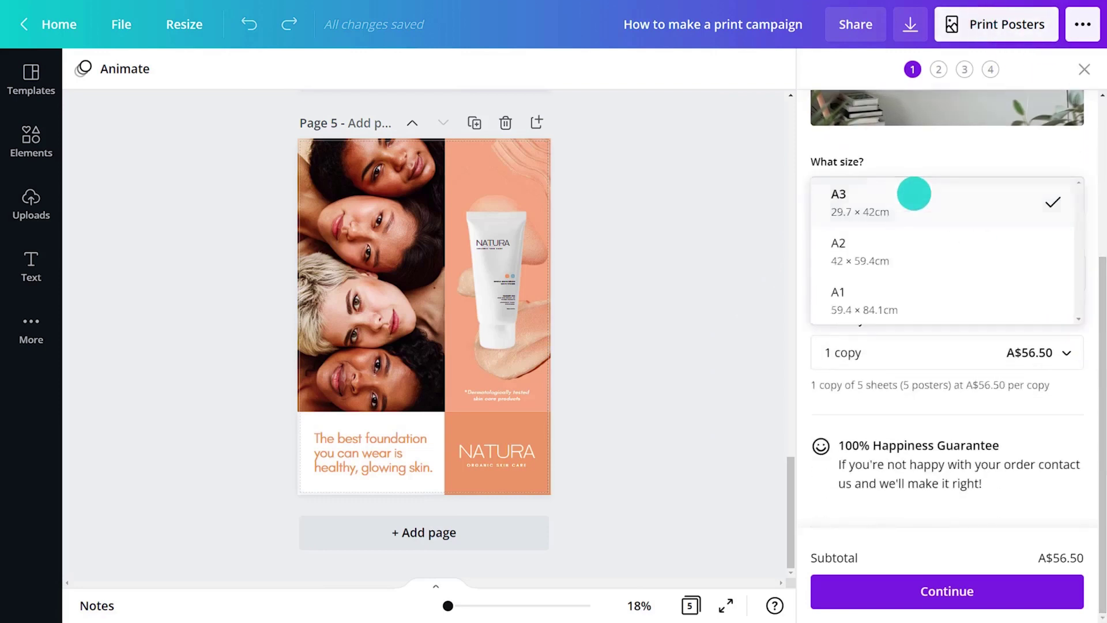
pyautogui.click(897, 246)
pyautogui.click(884, 275)
pyautogui.click(884, 367)
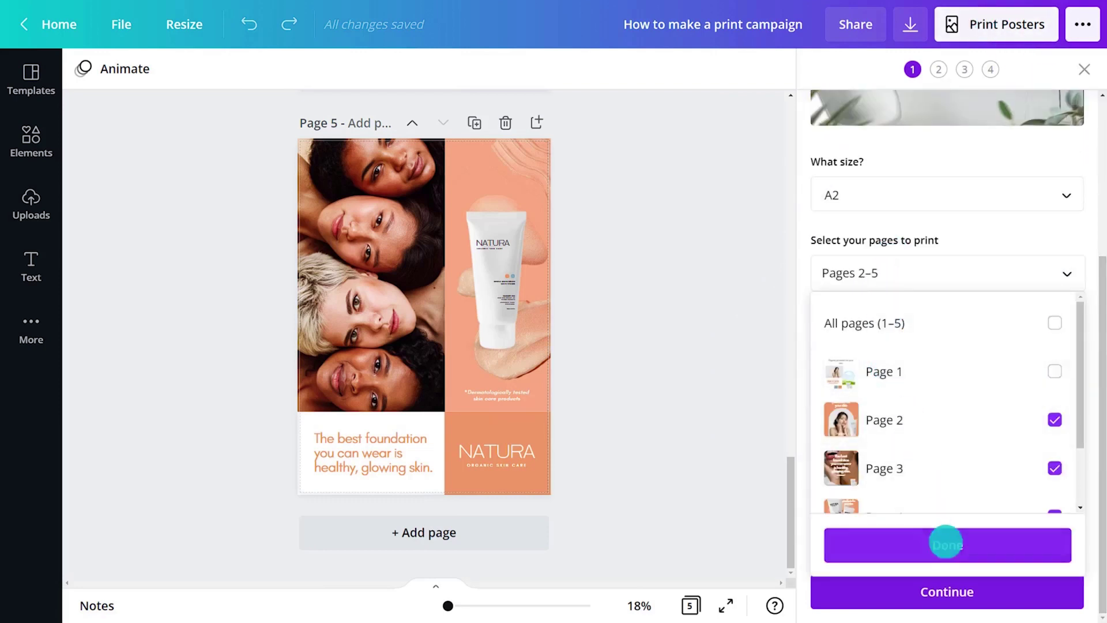
pyautogui.click(946, 544)
pyautogui.click(917, 359)
pyautogui.click(909, 411)
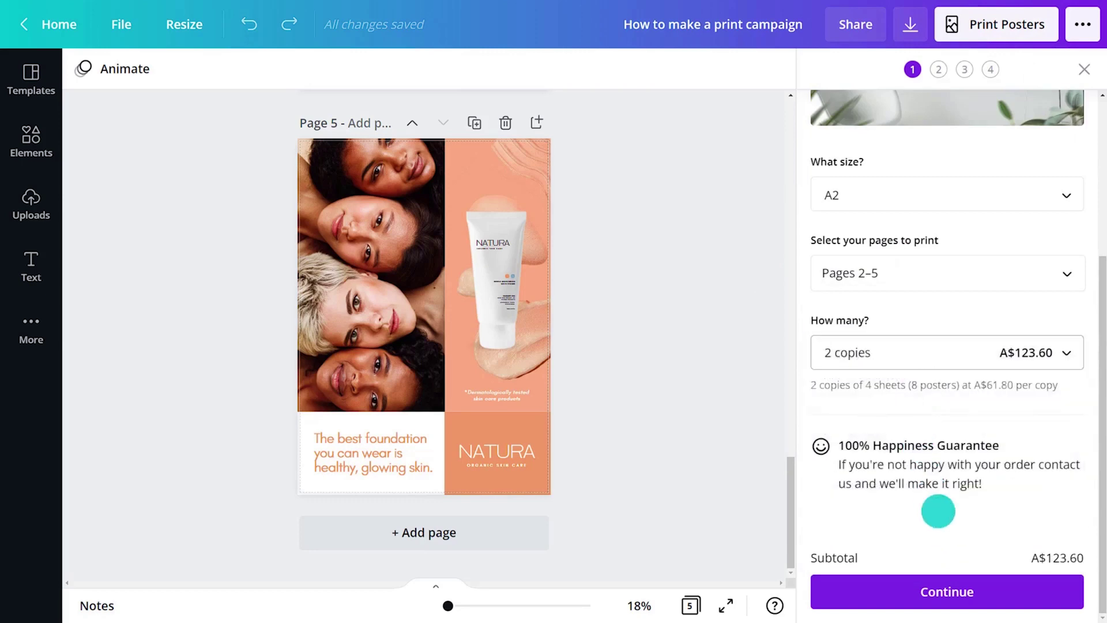
# Go through the print-readiness tips, including the proof-read check
pyautogui.click(963, 589)
pyautogui.click(962, 589)
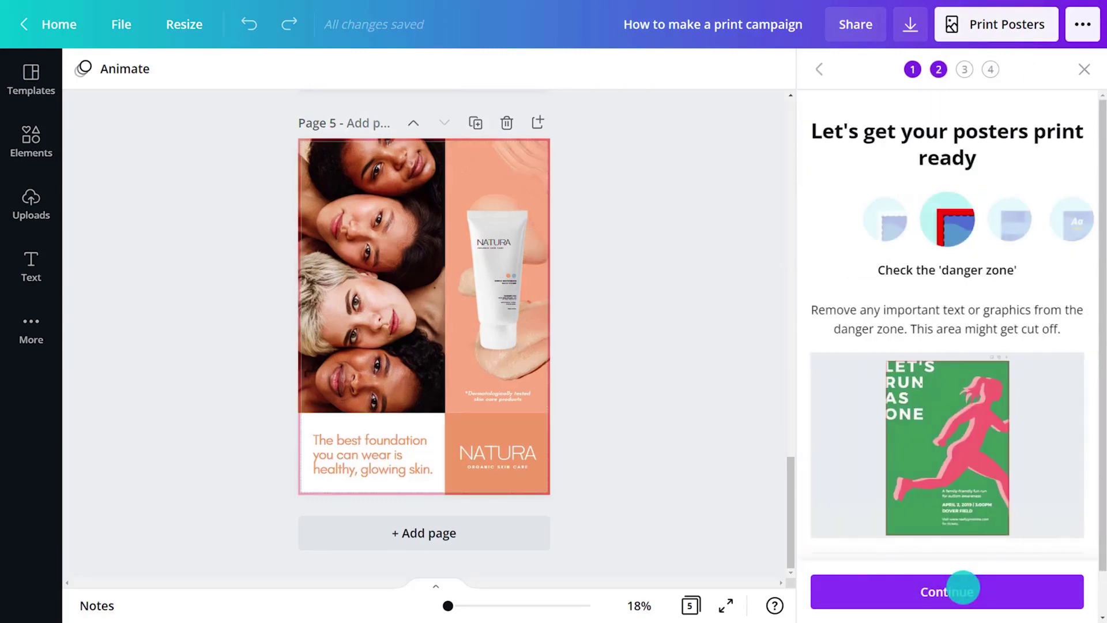
pyautogui.click(963, 589)
pyautogui.click(963, 589)
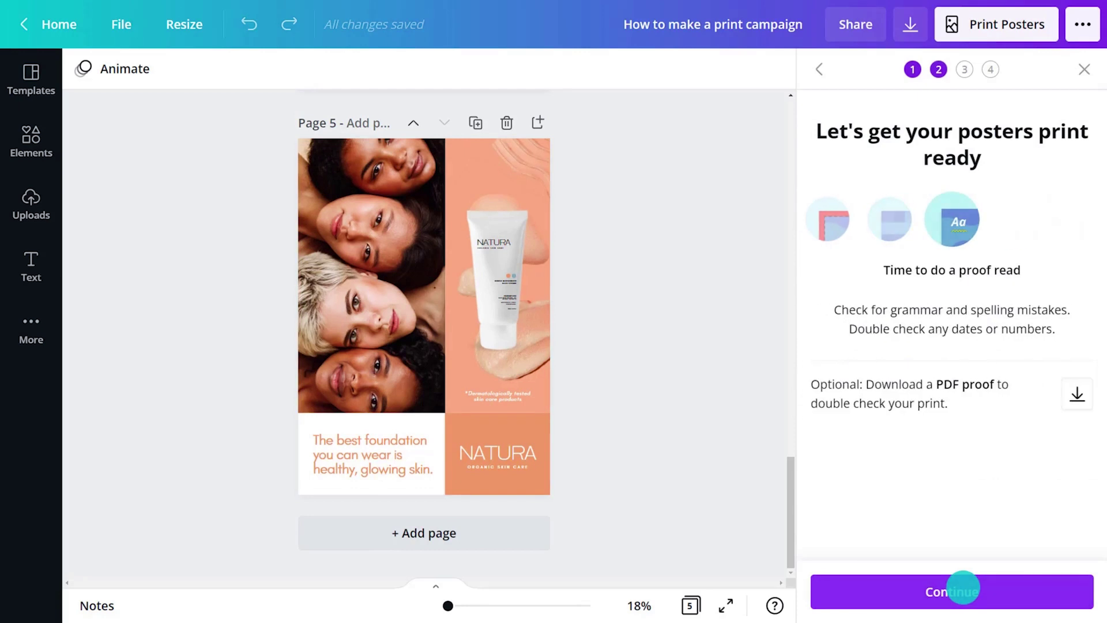
pyautogui.click(963, 589)
# Enter the shipping contact number and street address, then proceed to confirm and pay
pyautogui.click(881, 425)
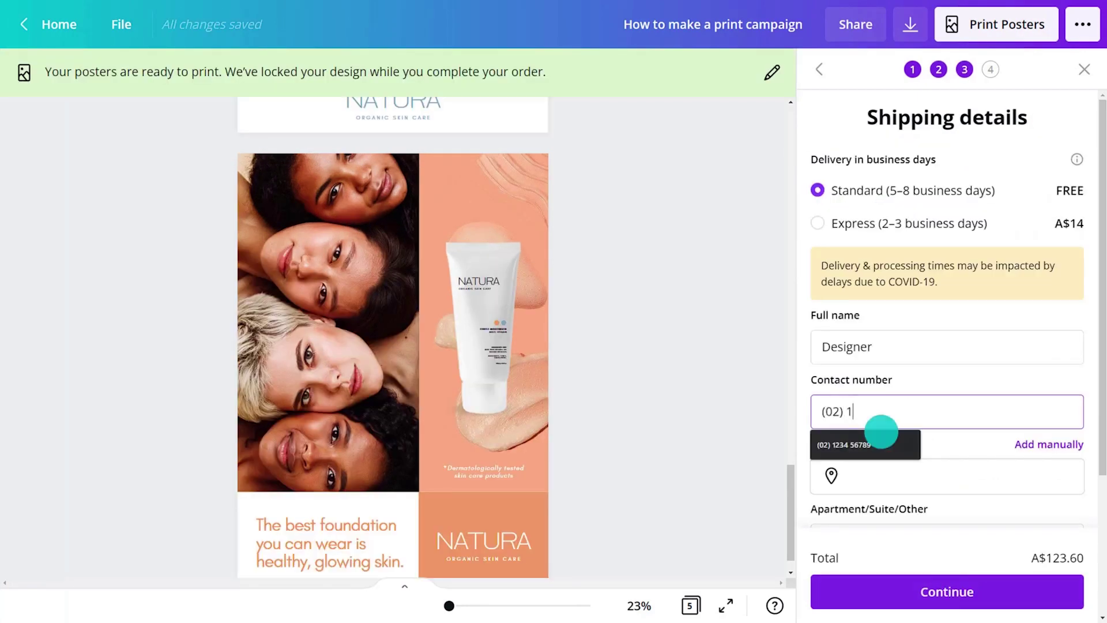
pyautogui.click(941, 474)
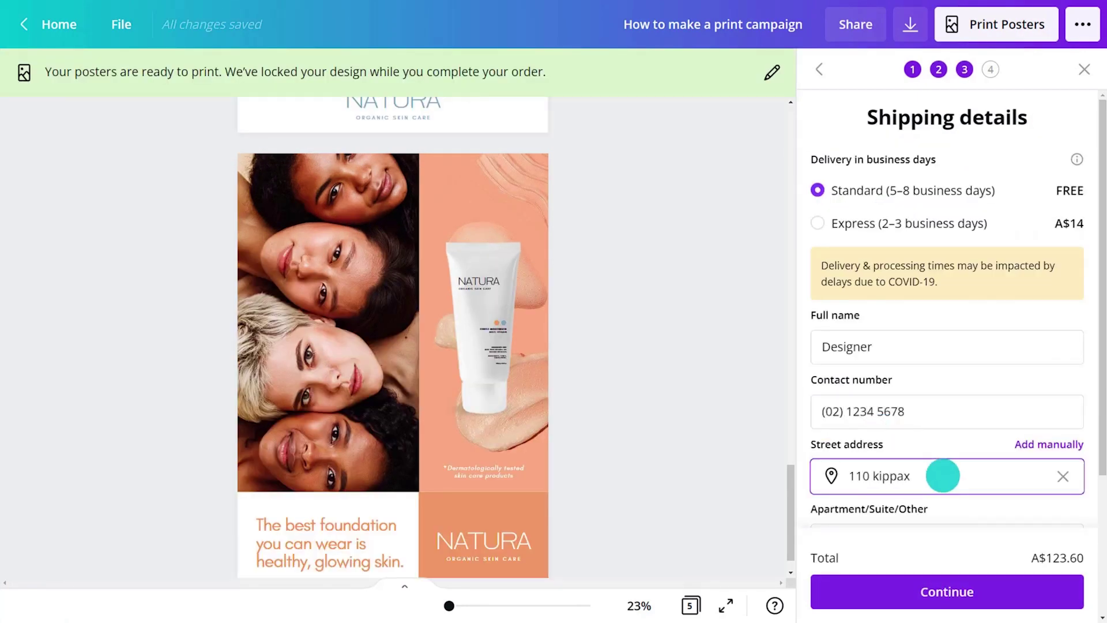
pyautogui.click(959, 507)
pyautogui.scroll(-3, 1101, 606)
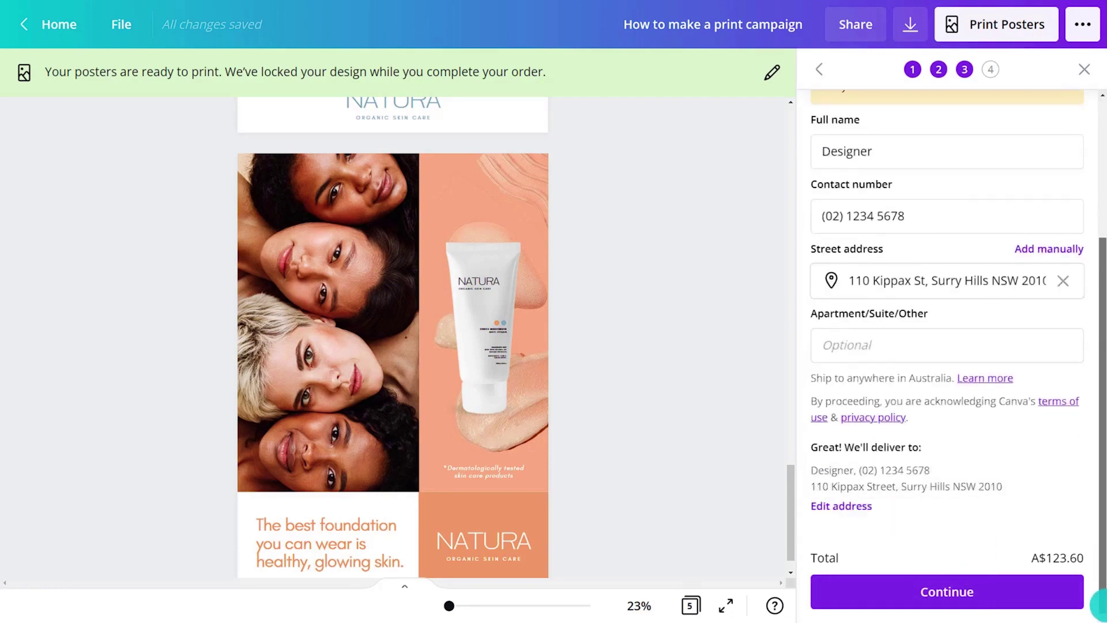
pyautogui.click(951, 590)
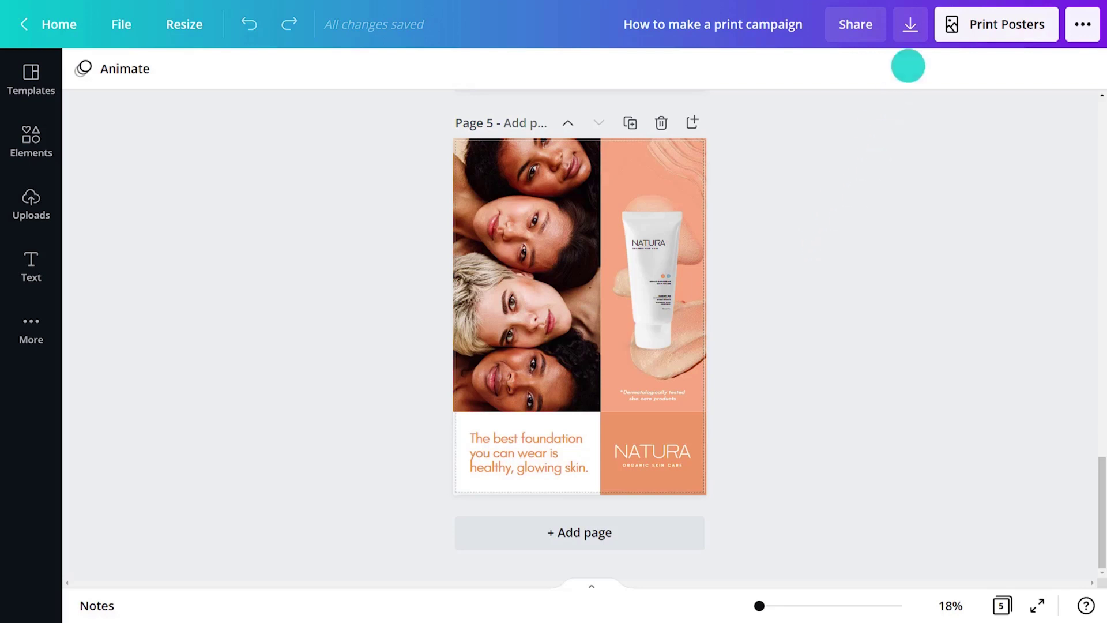
# Download all 5 pages as a PDF Print file with crop marks and bleed
pyautogui.click(910, 25)
pyautogui.click(963, 239)
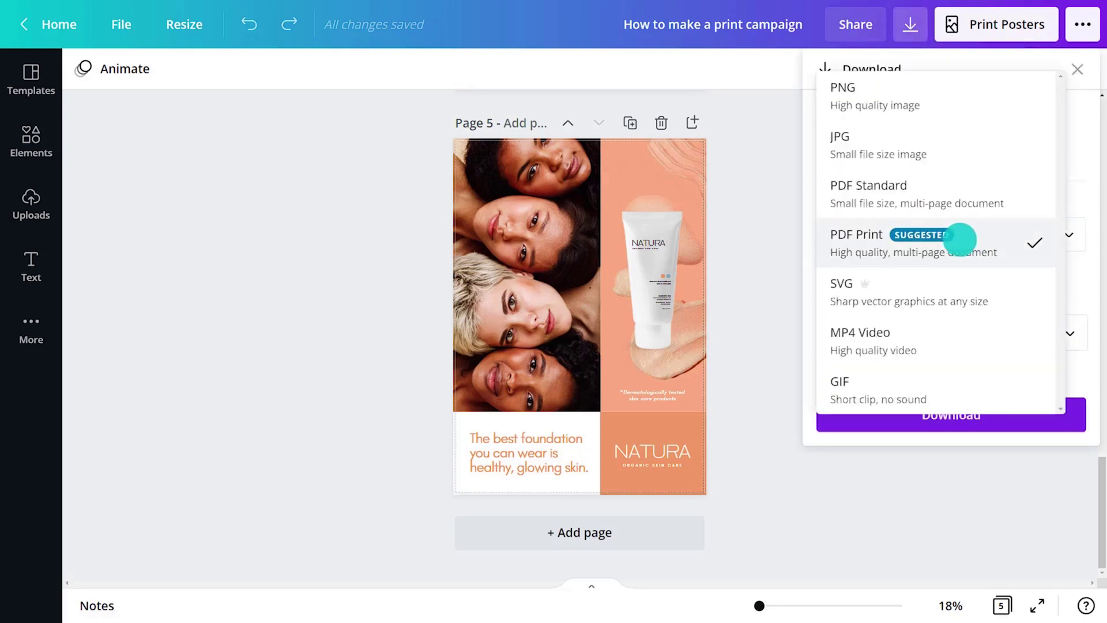
pyautogui.click(858, 242)
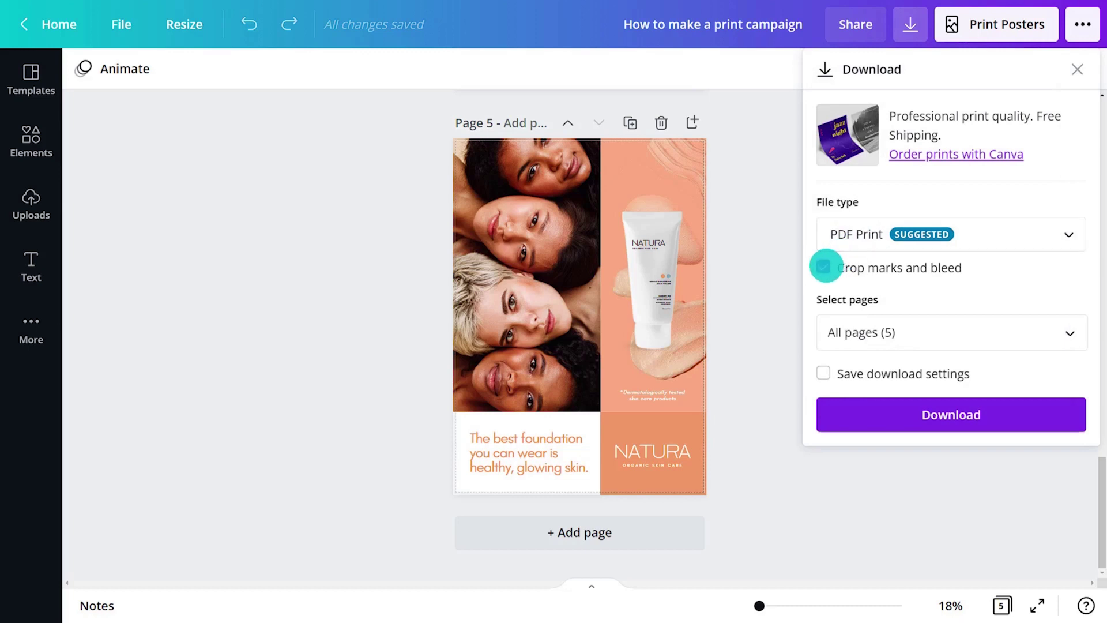
pyautogui.click(968, 410)
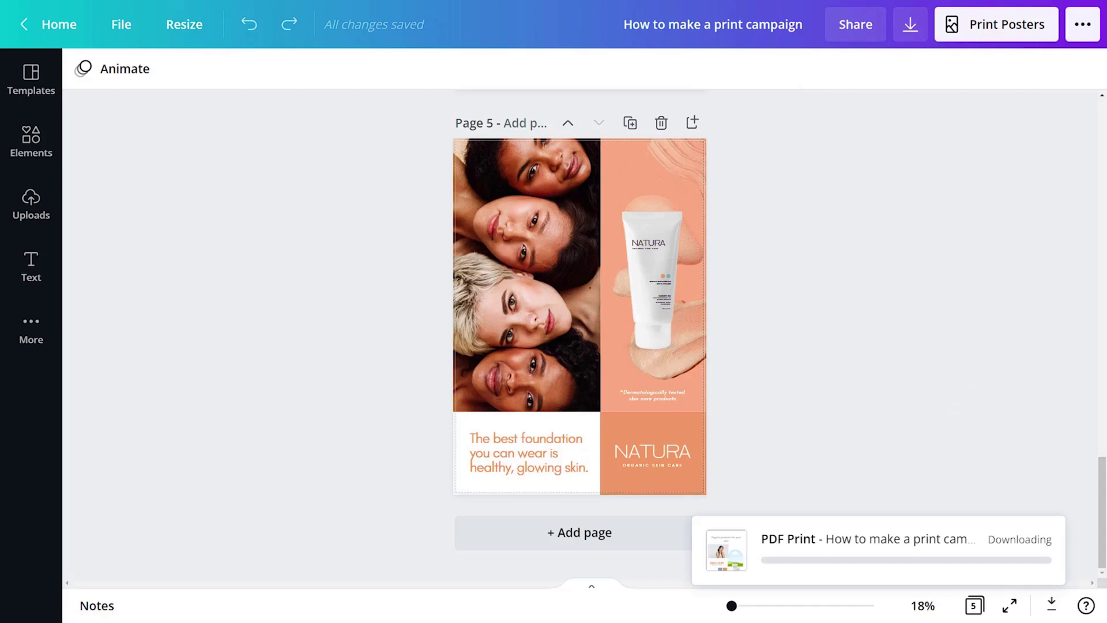